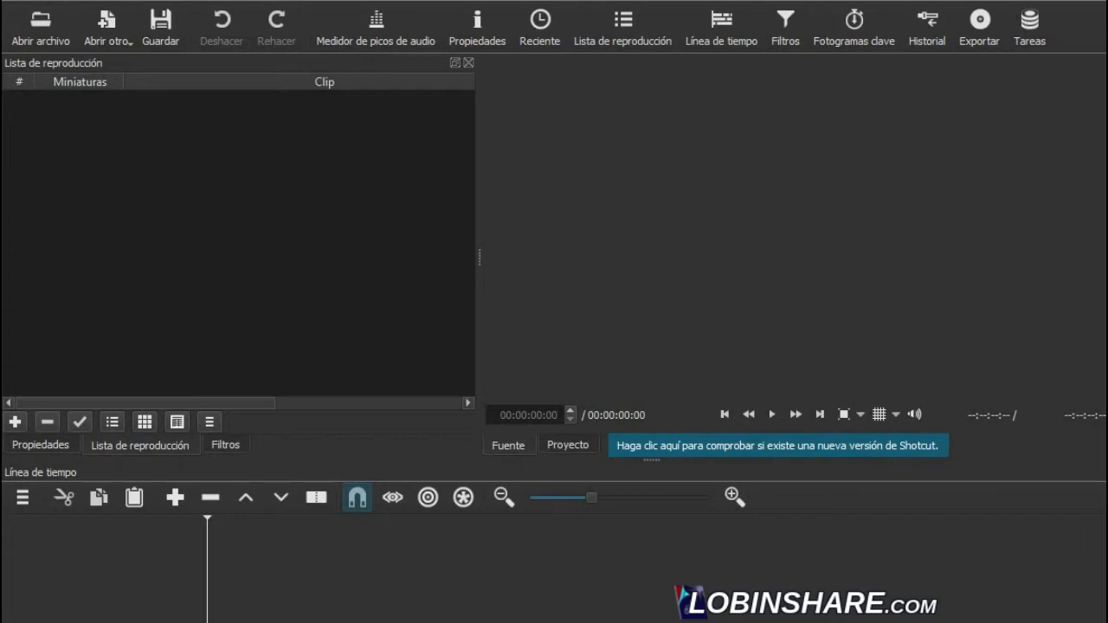
# Step: Import the Mustang Running video from the Vídeos folder into the playlist and pause its playback
pyautogui.hotkey('alt', 'Tab')
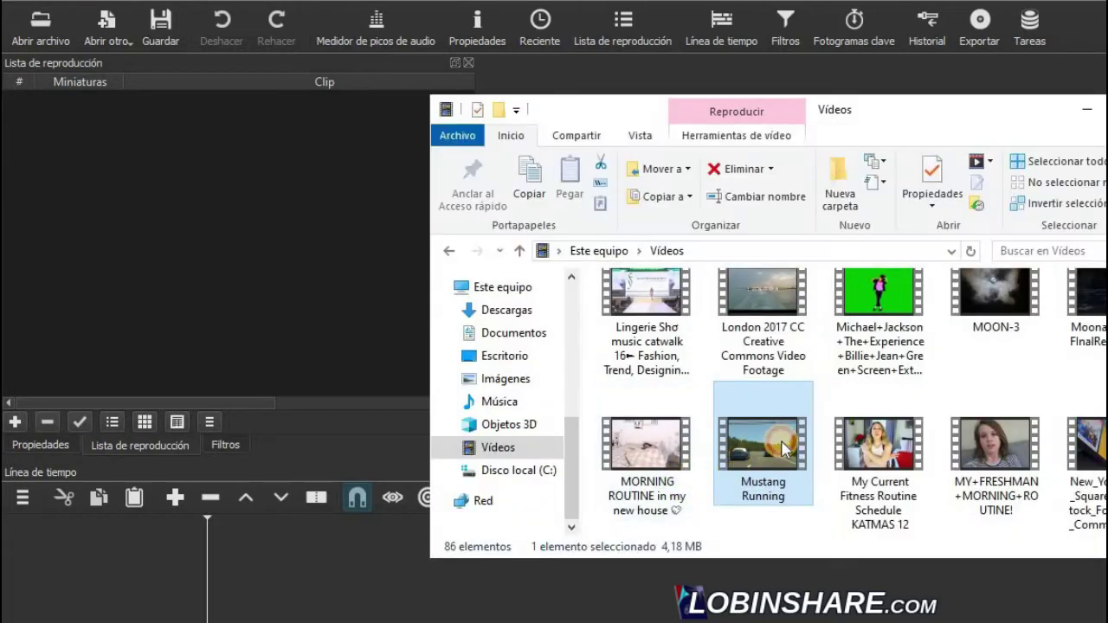
pyautogui.moveTo(783, 449); pyautogui.dragTo(285, 286)
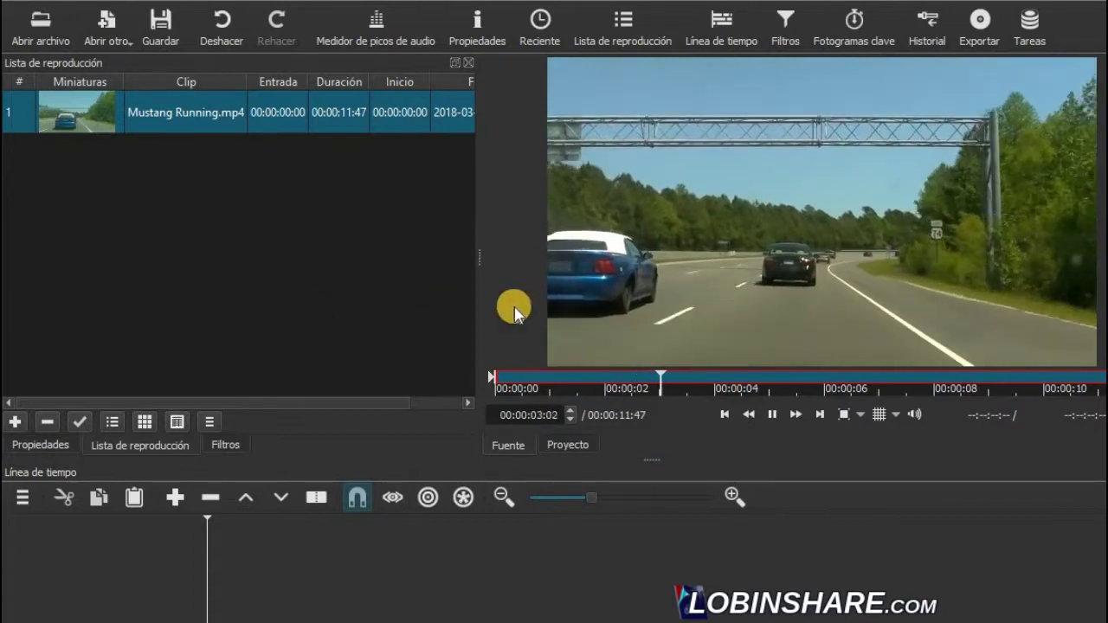
pyautogui.click(774, 415)
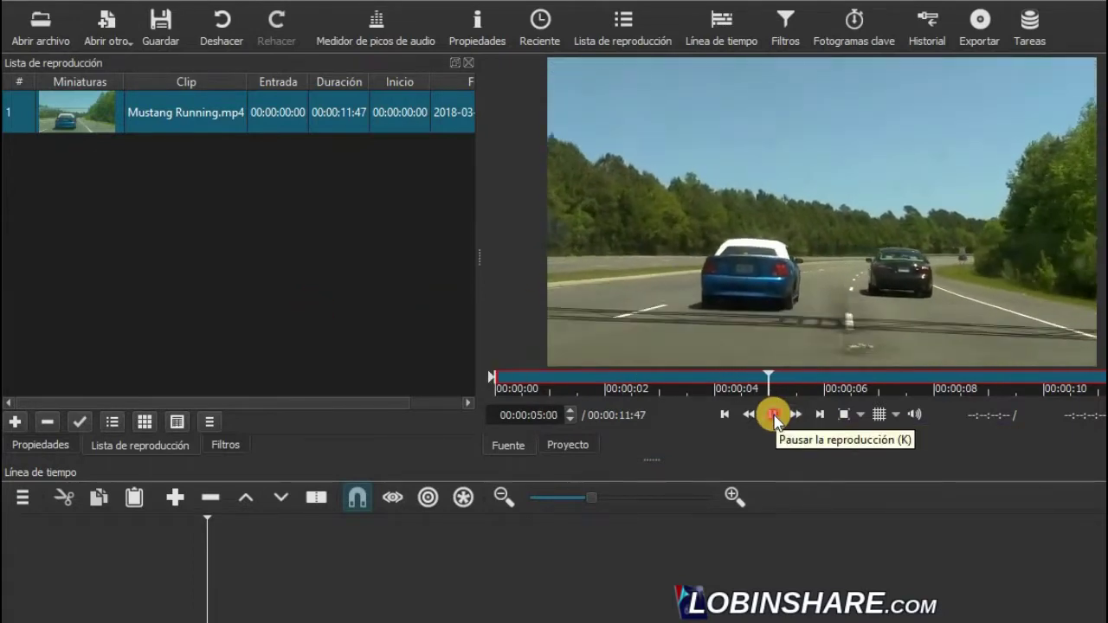
# Step: Add a video track to the timeline and place the Mustang Running clip at its start
pyautogui.click(23, 498)
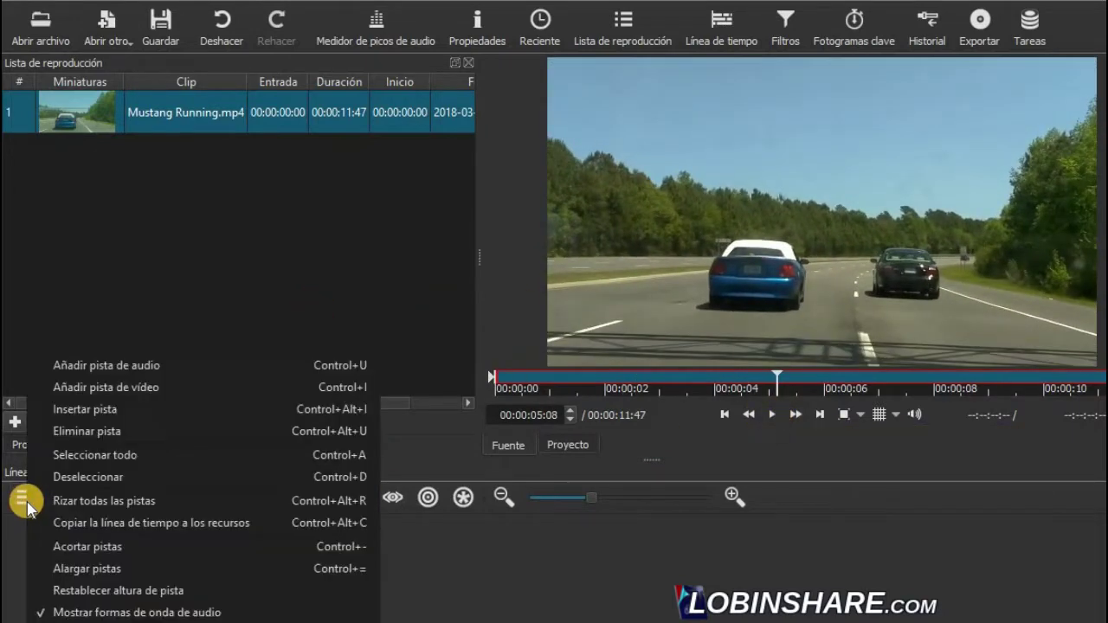
pyautogui.click(132, 387)
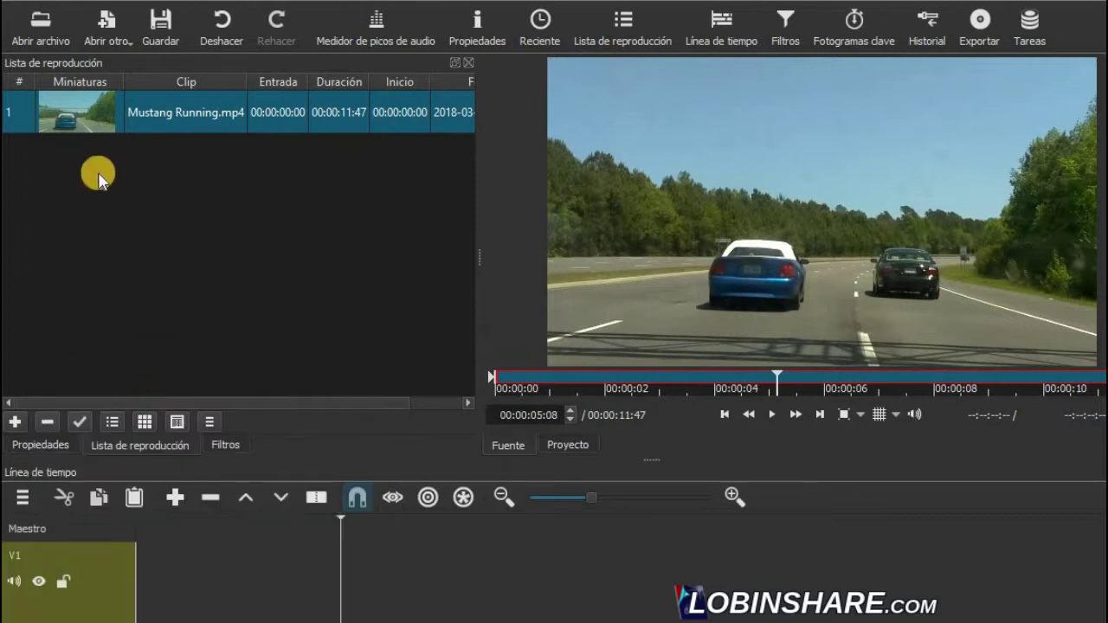
pyautogui.moveTo(156, 505); pyautogui.dragTo(143, 528)
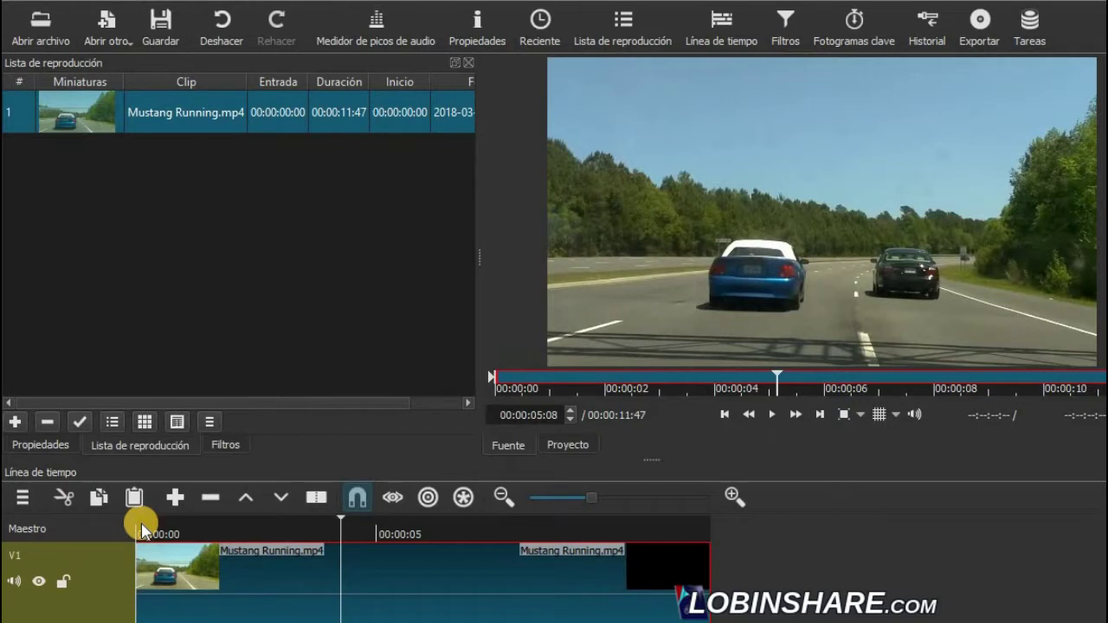
# Step: Preview the timeline briefly, select the Mustang Running clip on track V1 and place the playhead at 00:00:03:31
pyautogui.click(773, 414)
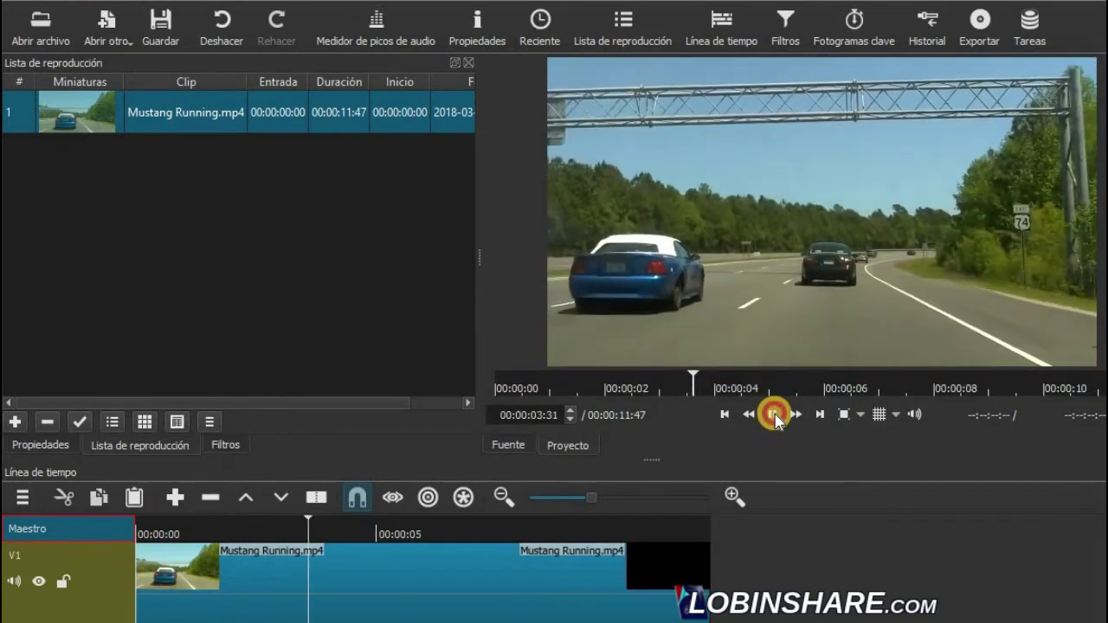
pyautogui.click(775, 416)
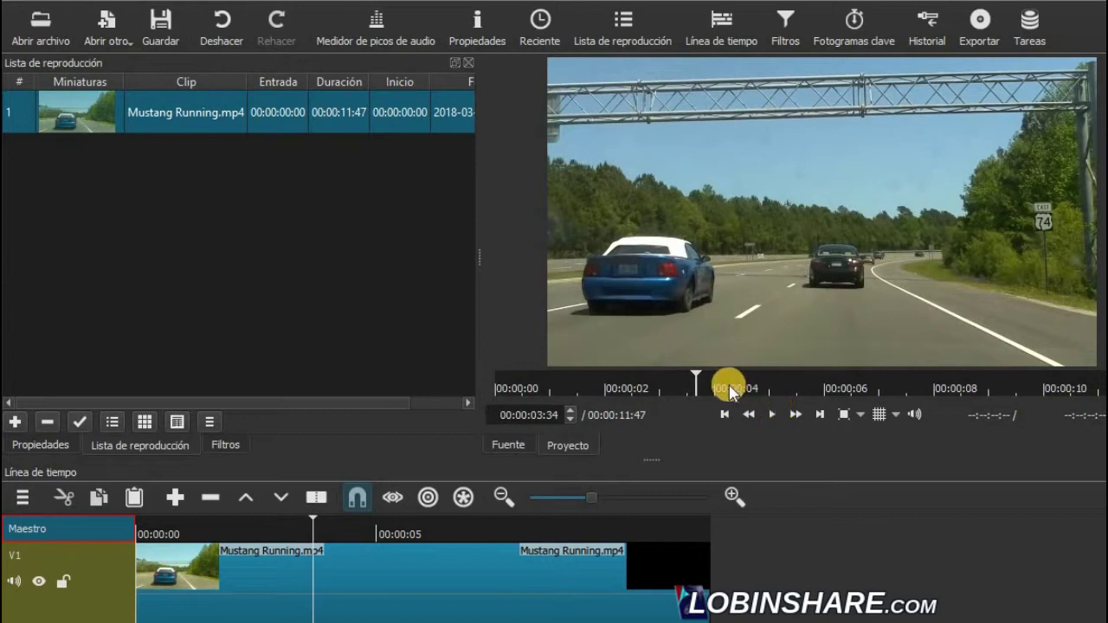
pyautogui.click(303, 591)
pyautogui.click(309, 527)
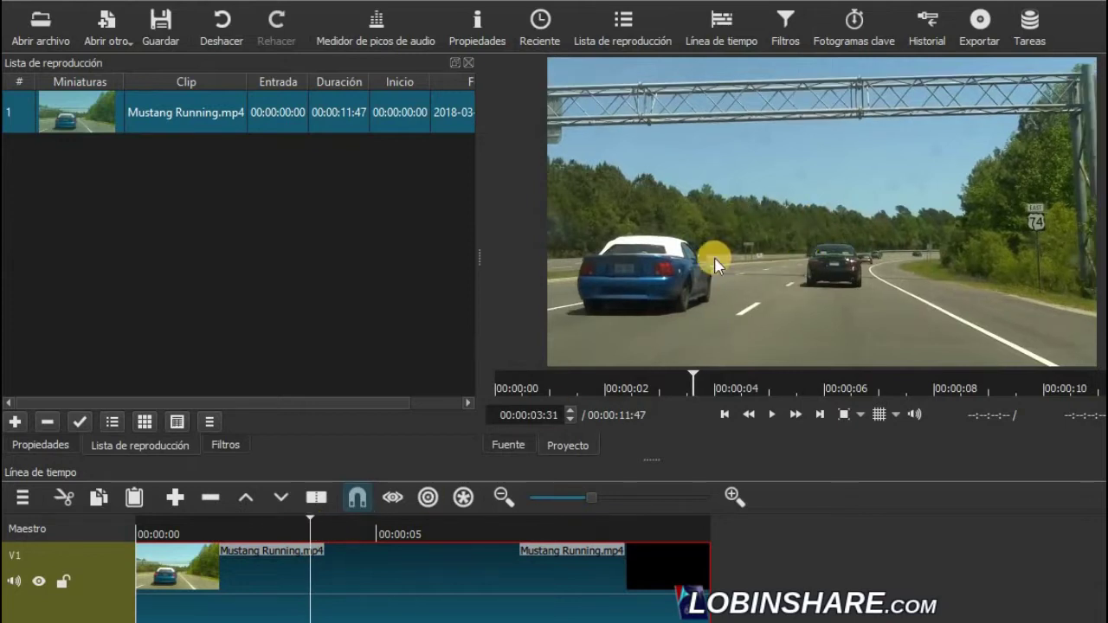
# Step: Add the Brillo filter from the favorite filters to the Mustang Running clip
pyautogui.click(225, 446)
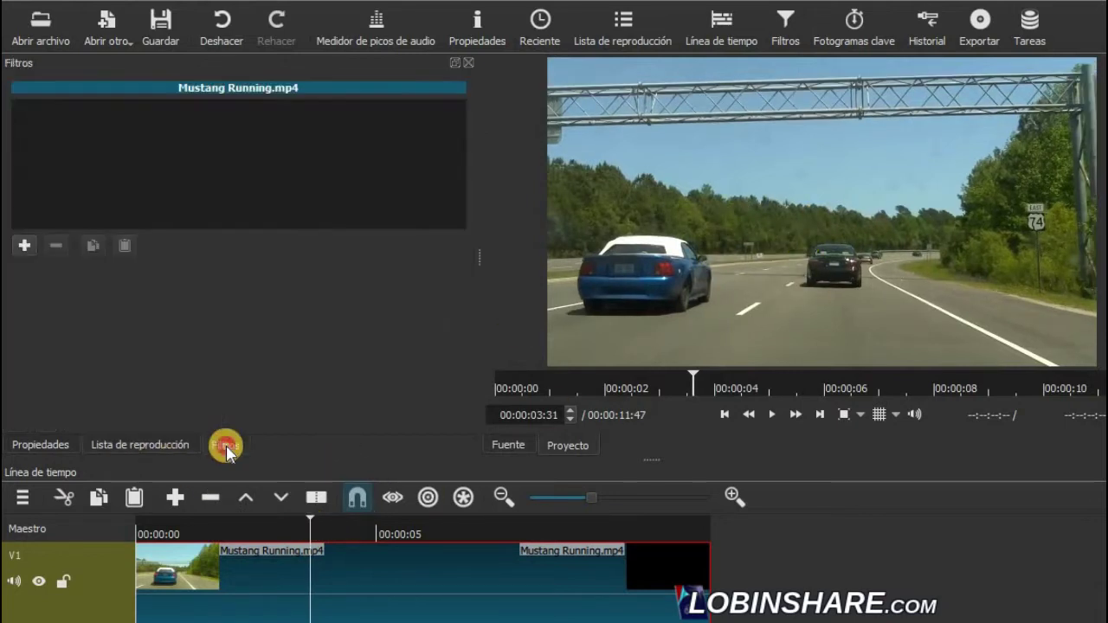
pyautogui.click(23, 248)
pyautogui.scroll(-15, 24, 260)
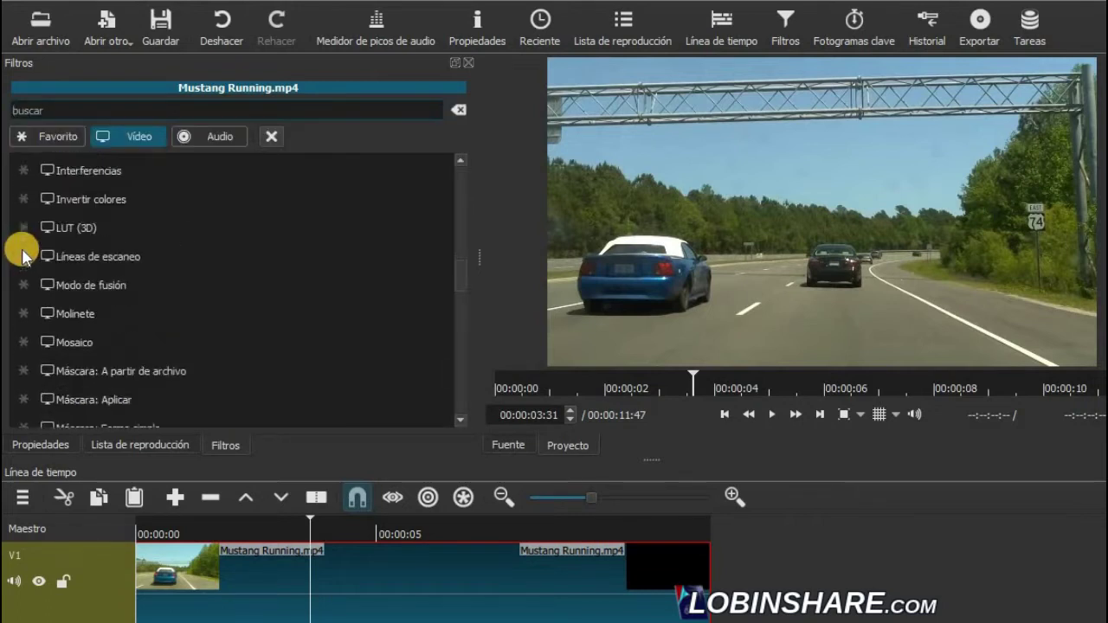
pyautogui.scroll(-5, 26, 269)
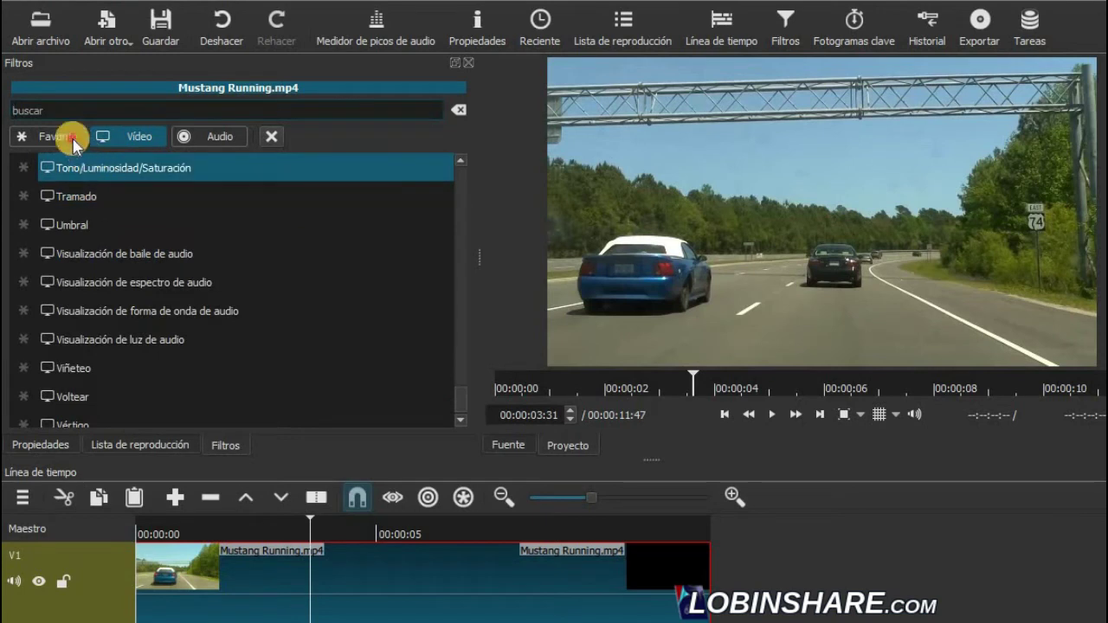
pyautogui.click(76, 143)
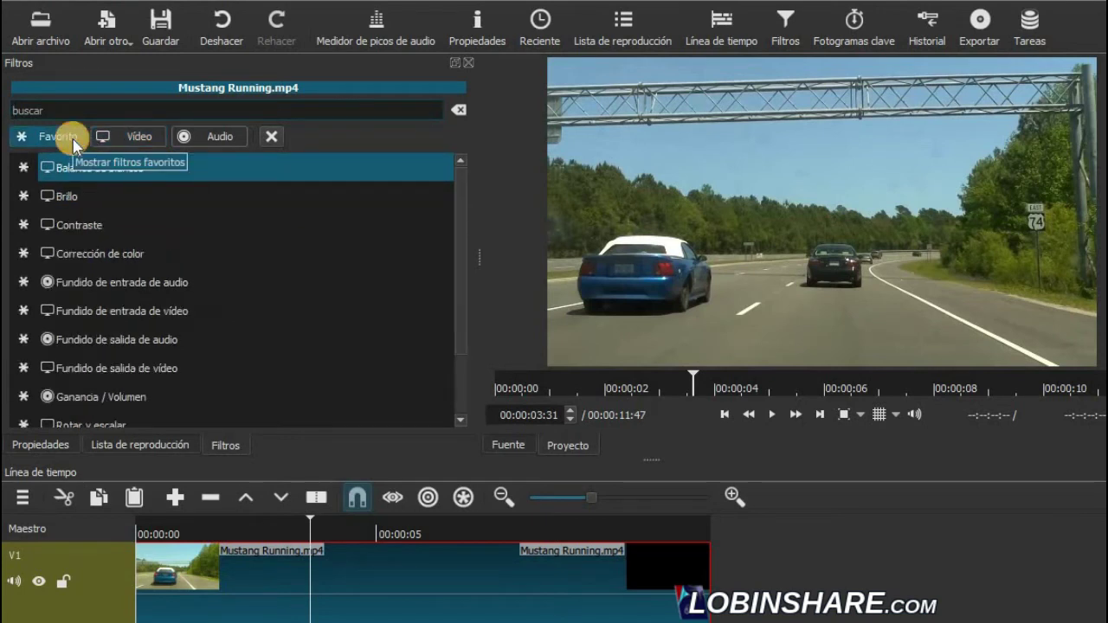
pyautogui.click(91, 198)
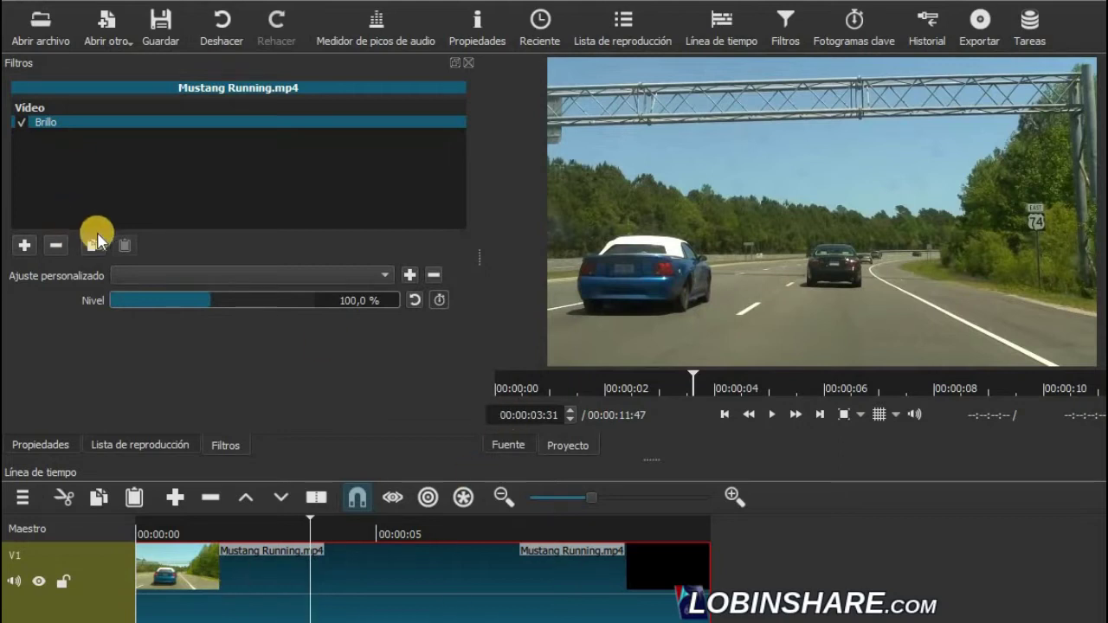
# Step: Set the Brillo filter's level to 78.0 % to darken the clip
pyautogui.moveTo(210, 299)
pyautogui.mouseDown()
pyautogui.moveTo(187, 298)
pyautogui.moveTo(230, 296)
pyautogui.moveTo(173, 285)
pyautogui.moveTo(206, 298)
pyautogui.mouseUp()
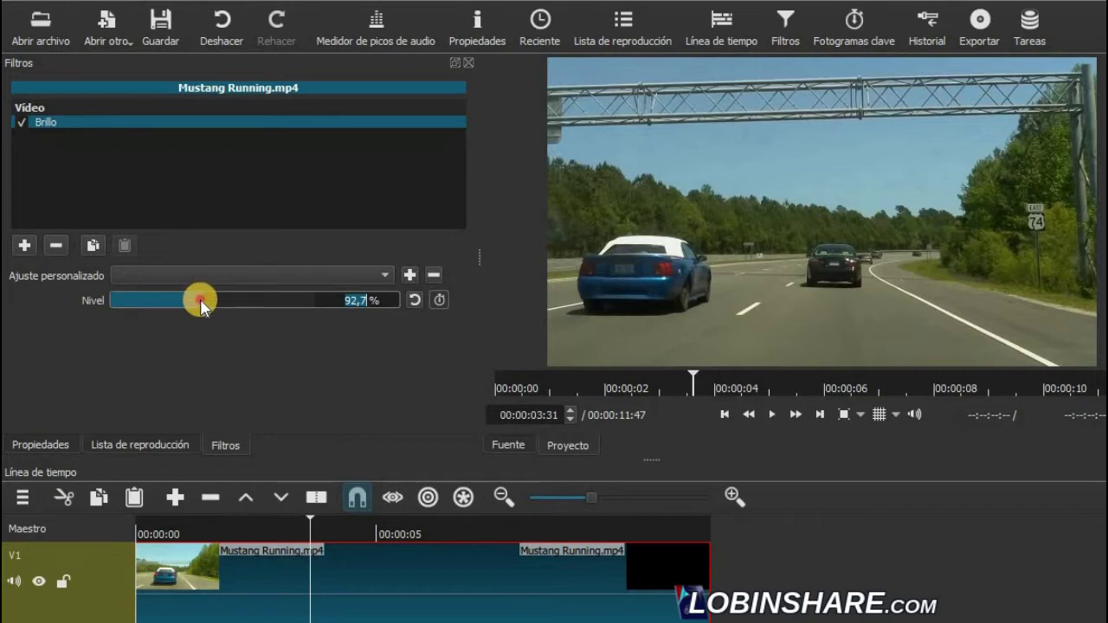
pyautogui.moveTo(198, 297); pyautogui.dragTo(192, 303)
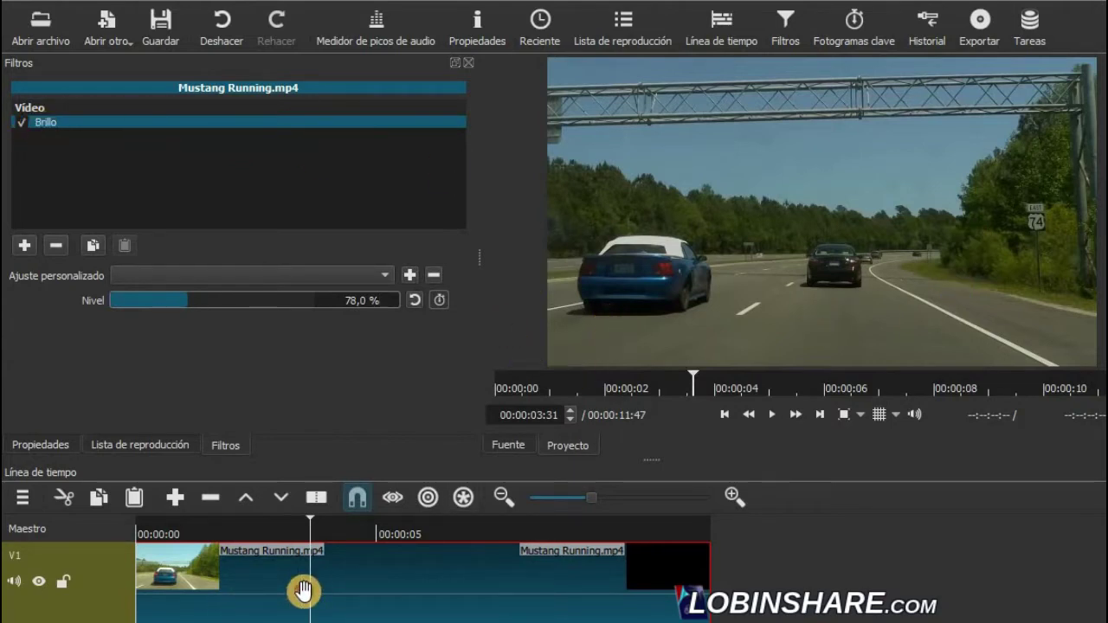
pyautogui.click(312, 524)
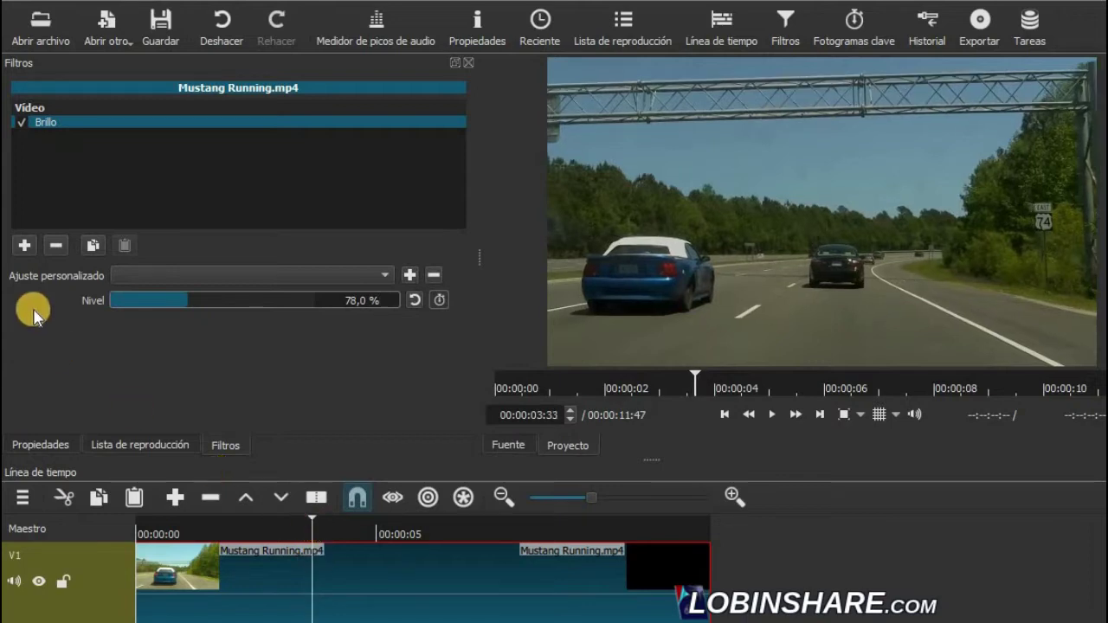
# Step: Add a Contraste filter to the clip and set its level to 62.8 %
pyautogui.click(24, 246)
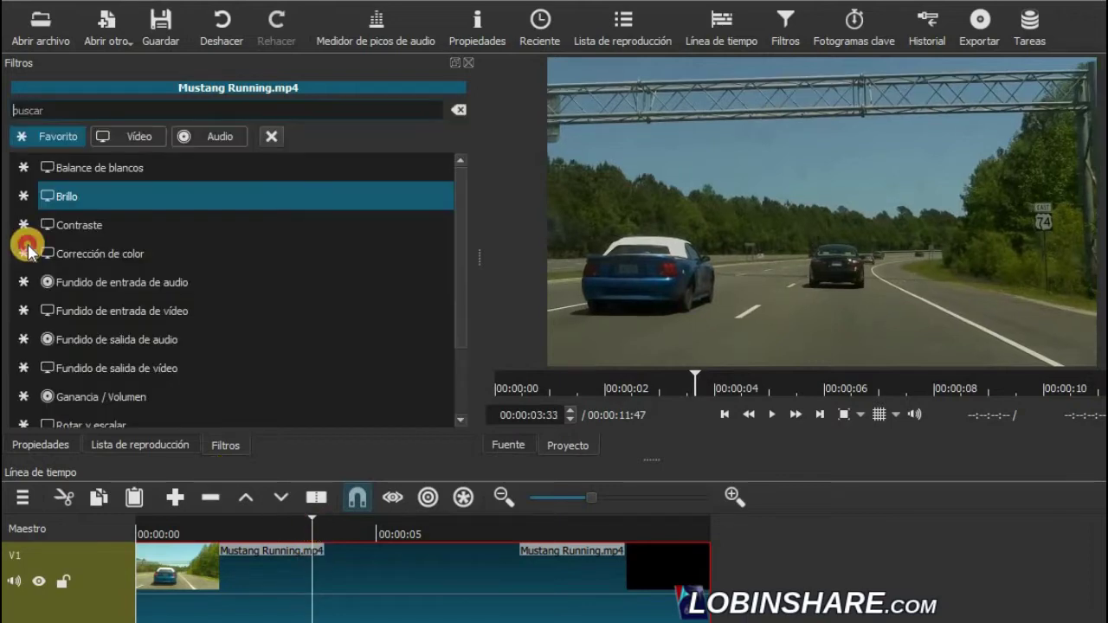
pyautogui.click(68, 227)
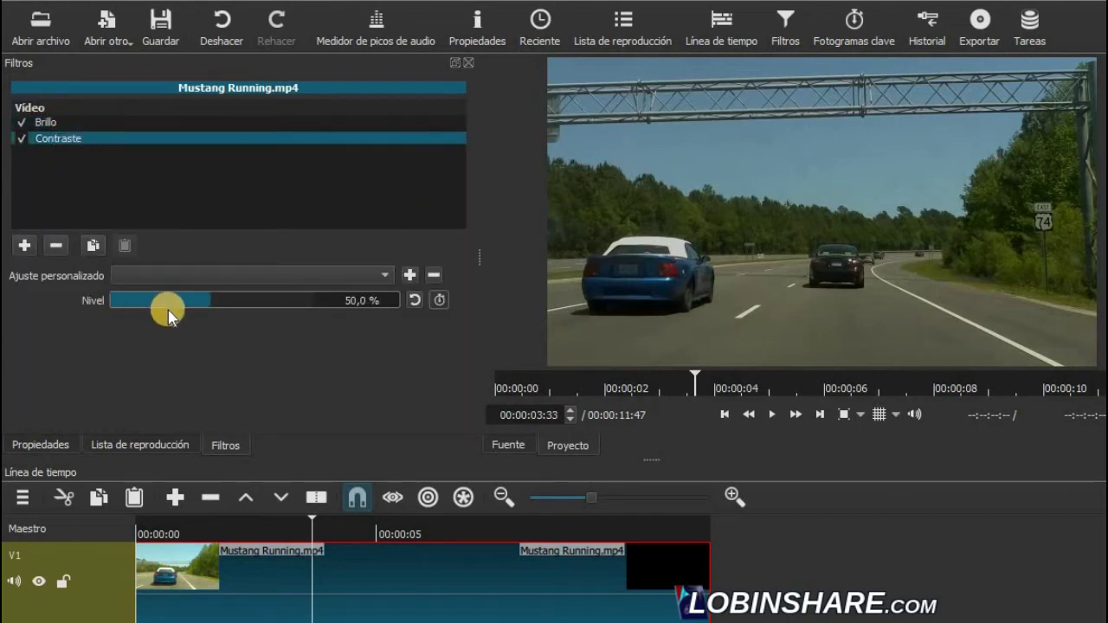
pyautogui.moveTo(208, 299); pyautogui.dragTo(239, 310)
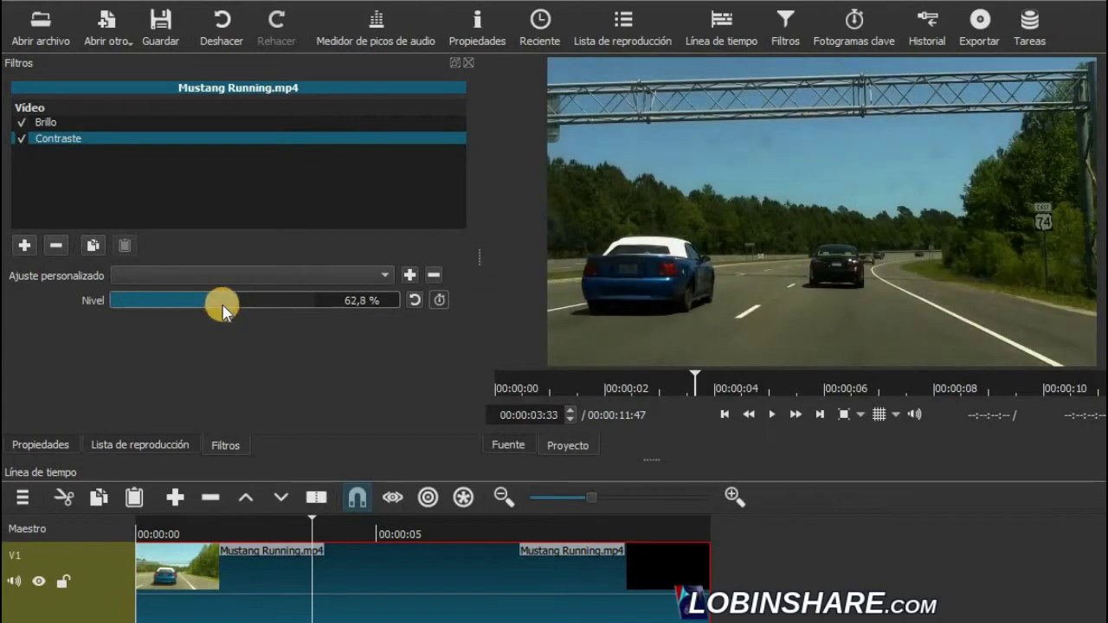
pyautogui.click(314, 524)
# Step: Add a Balance de blancos filter to the clip and set its color temperature to 10344 degrees
pyautogui.click(27, 247)
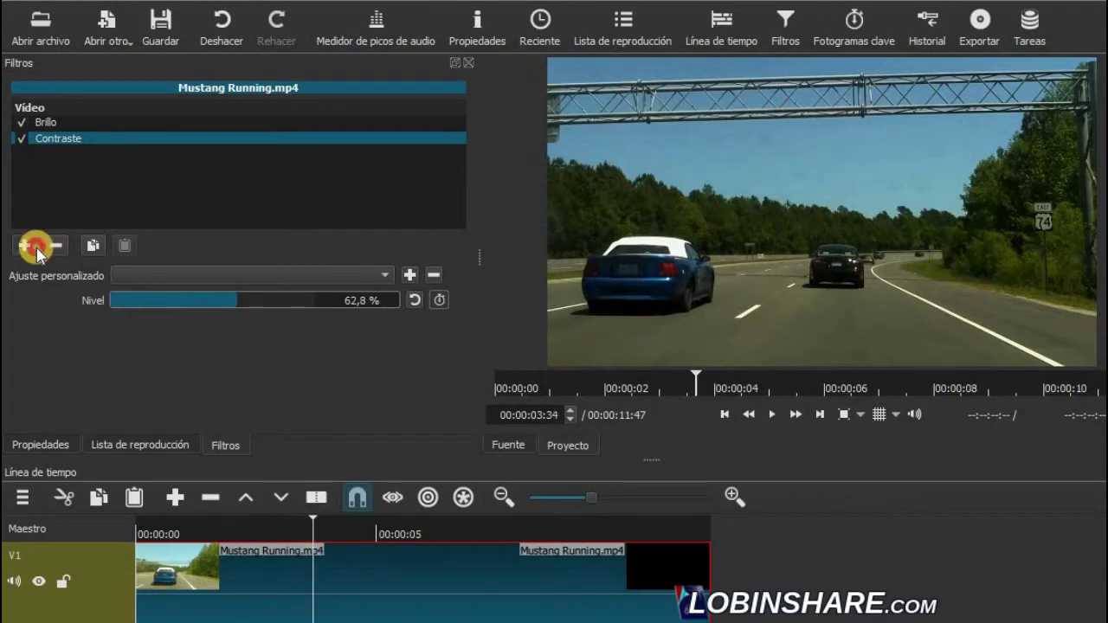
pyautogui.click(130, 169)
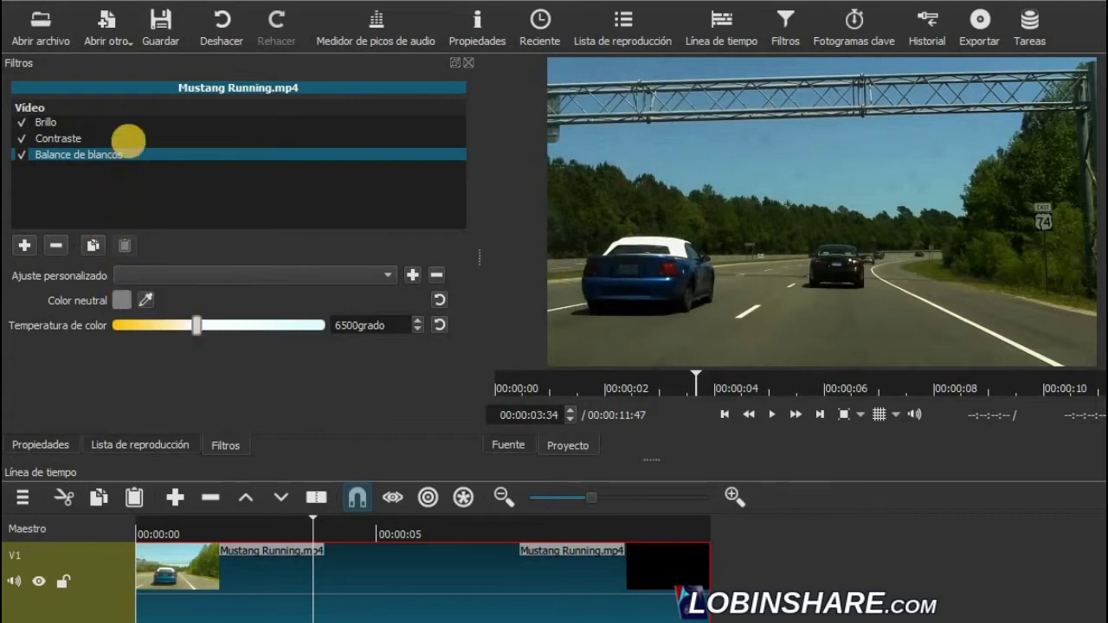
pyautogui.click(75, 140)
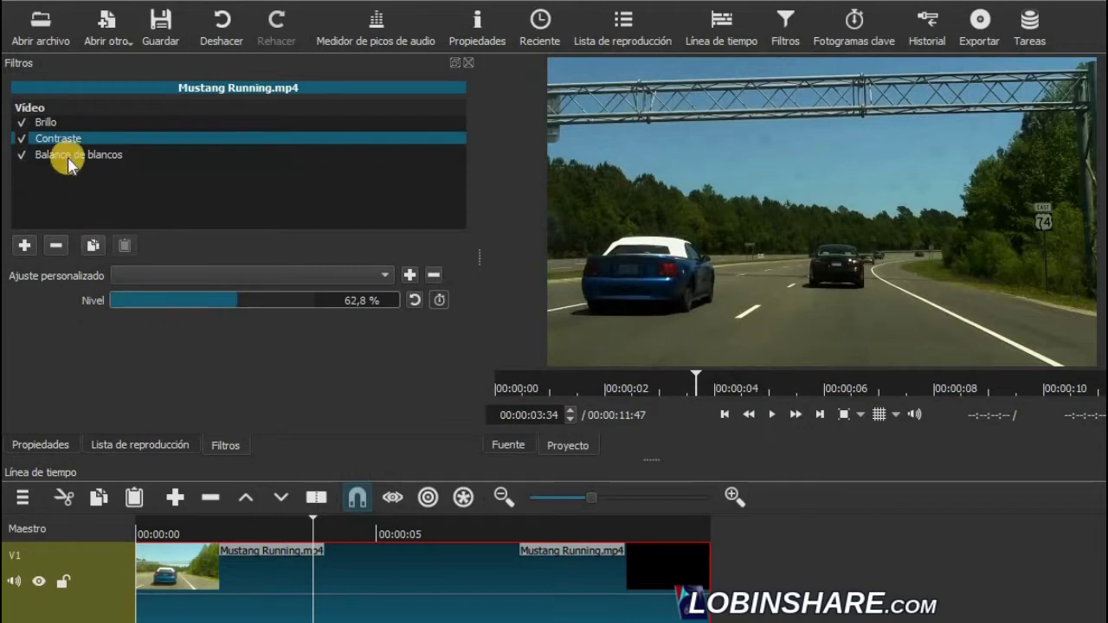
pyautogui.click(54, 123)
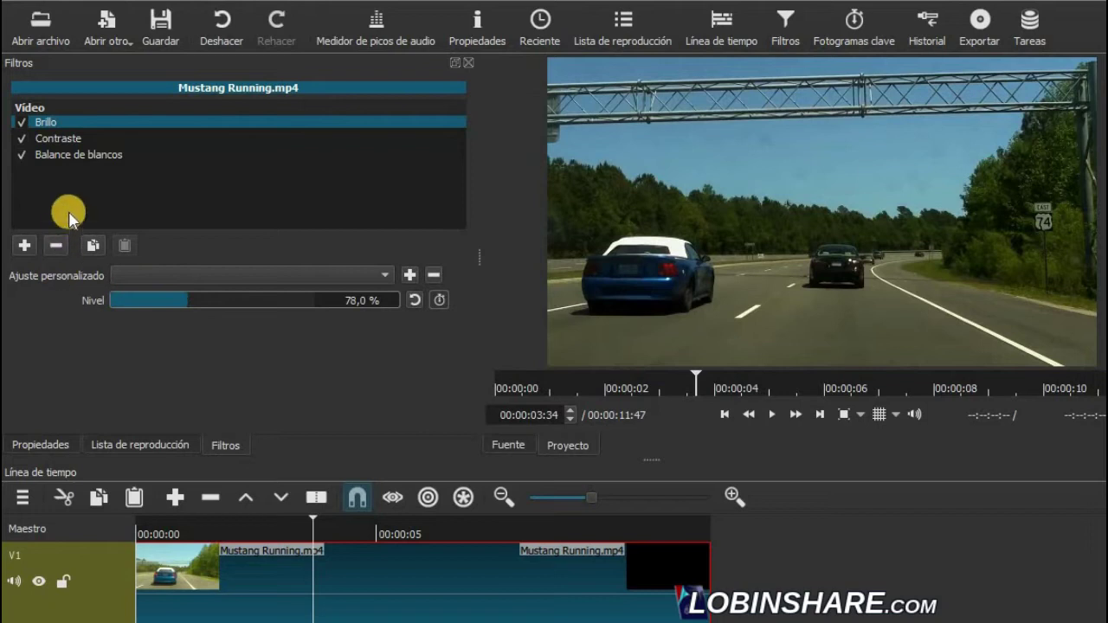
pyautogui.click(108, 160)
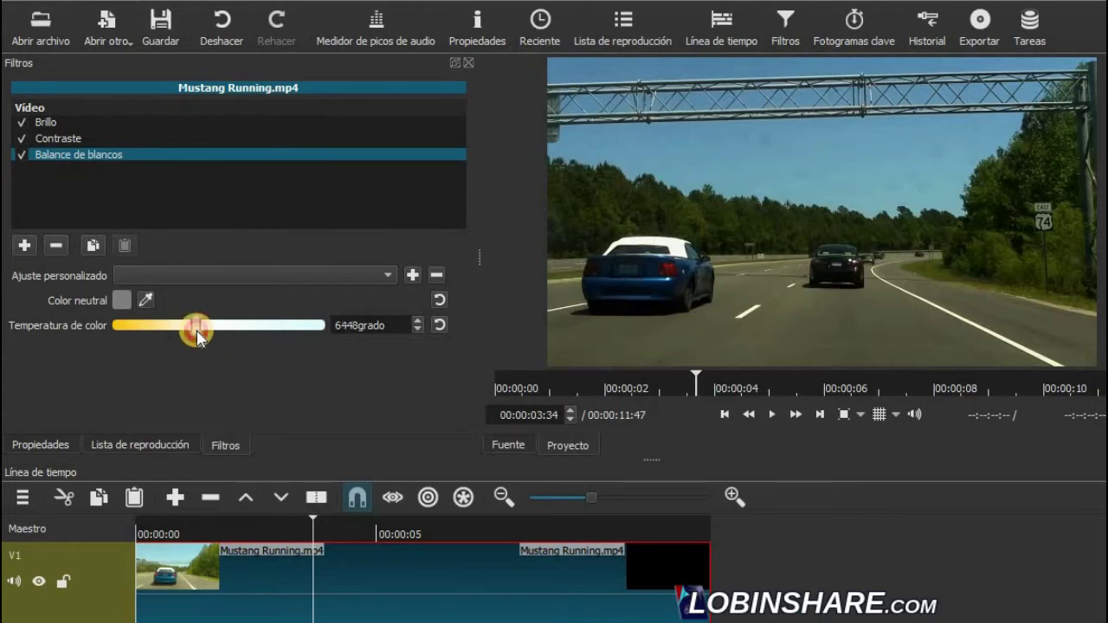
pyautogui.moveTo(198, 337); pyautogui.dragTo(255, 338)
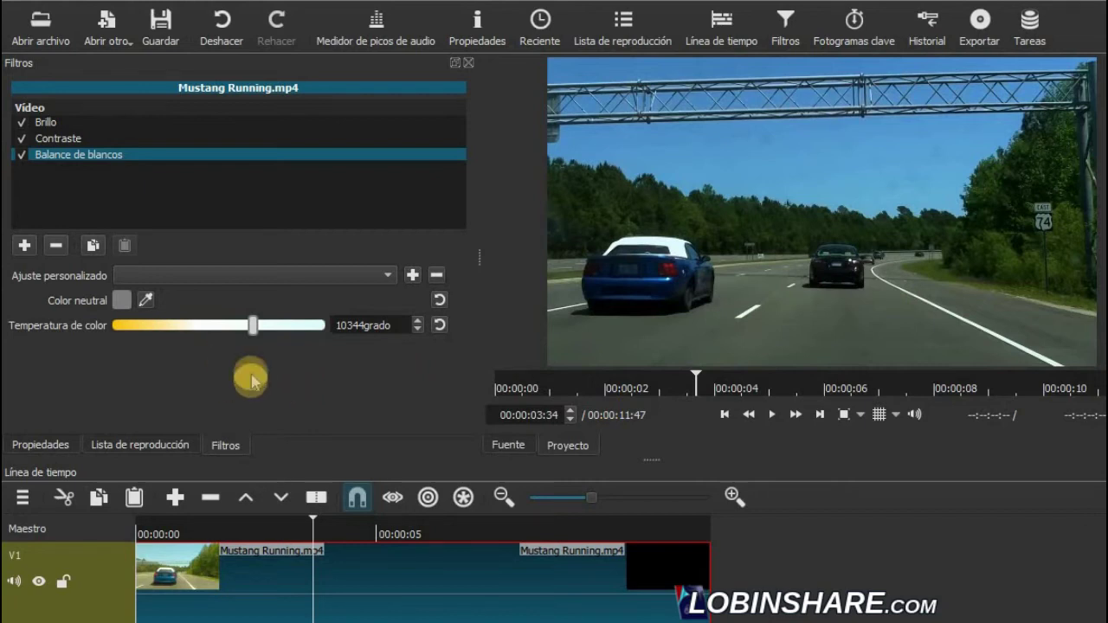
# Step: Compare the image with and without the Brillo, Contraste and Balance de blancos filters by disabling and re-enabling them
pyautogui.click(19, 123)
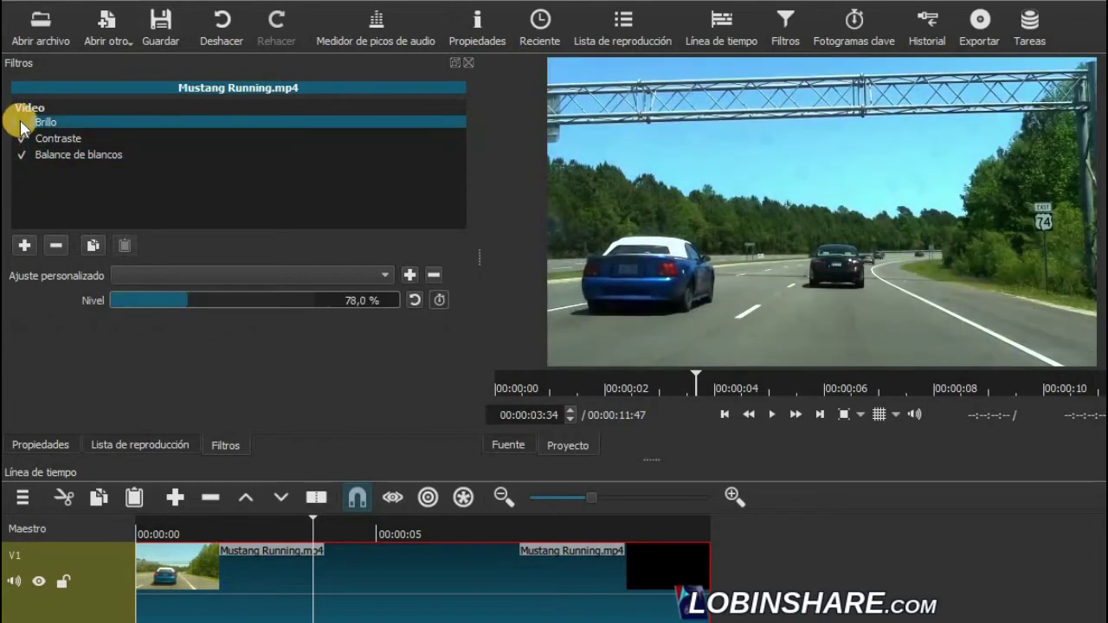
pyautogui.click(20, 139)
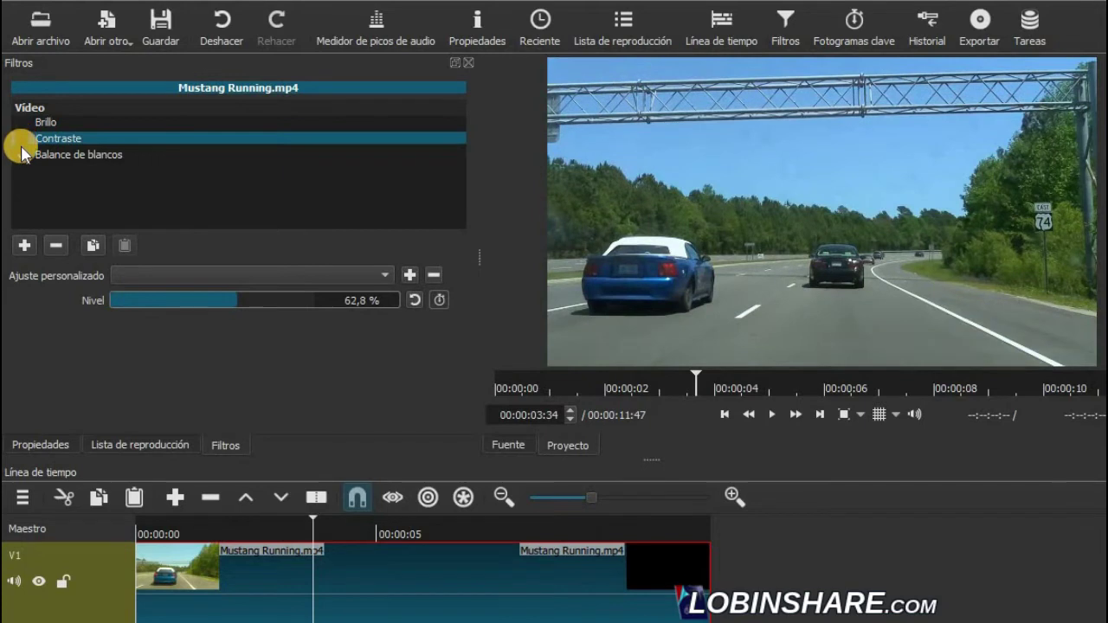
pyautogui.click(21, 154)
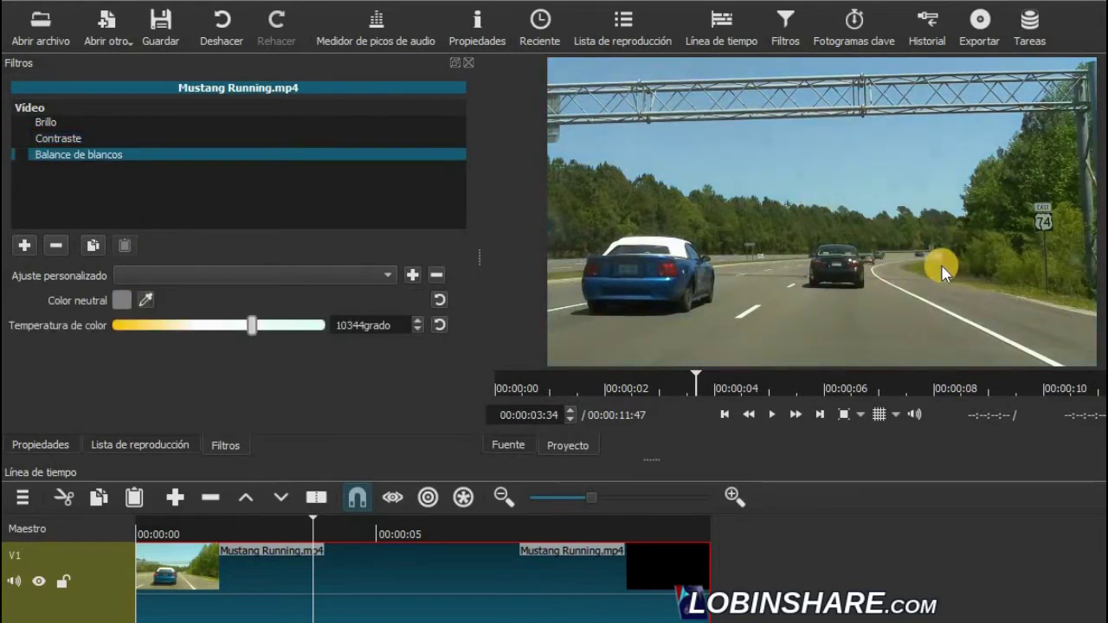
pyautogui.click(22, 140)
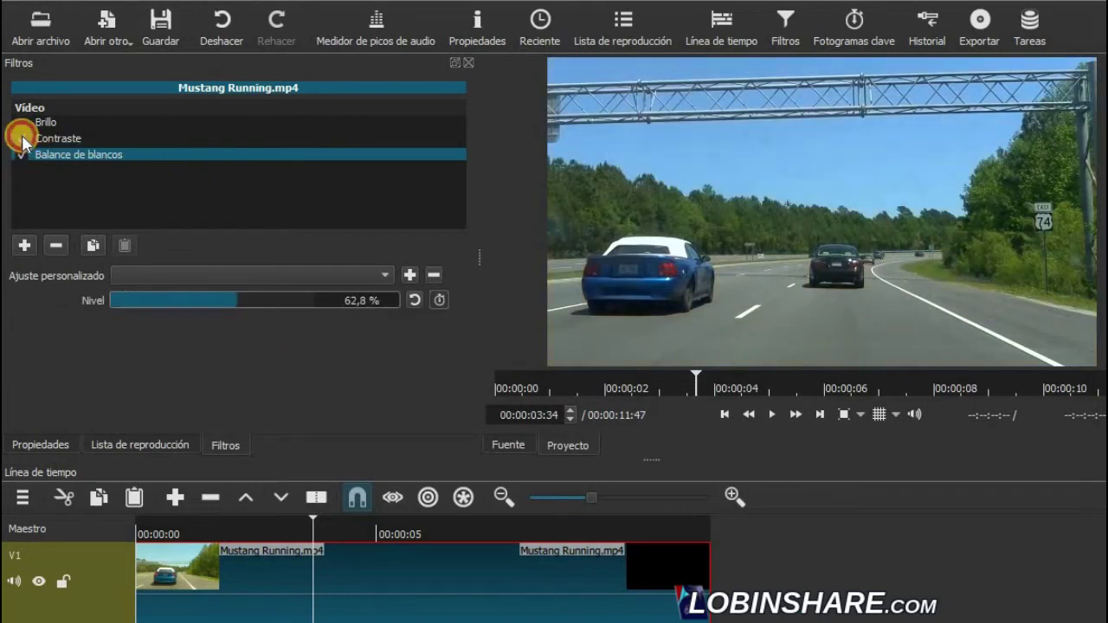
pyautogui.click(21, 124)
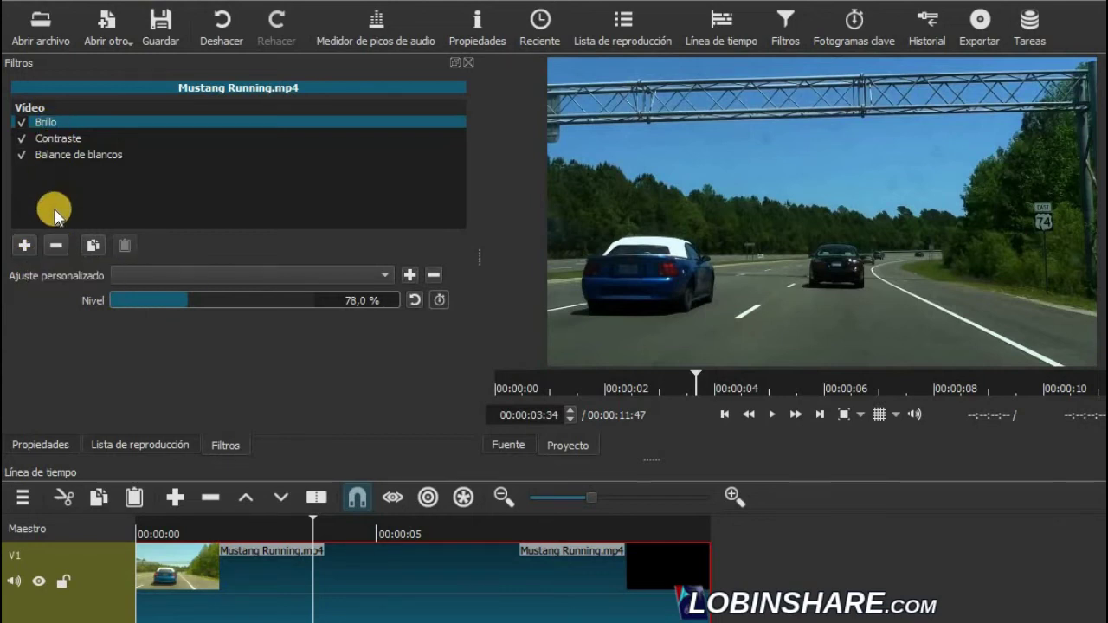
# Step: Remove the Brillo filter from the clip and preview the result, stopping at 00:00:06:15
pyautogui.click(57, 245)
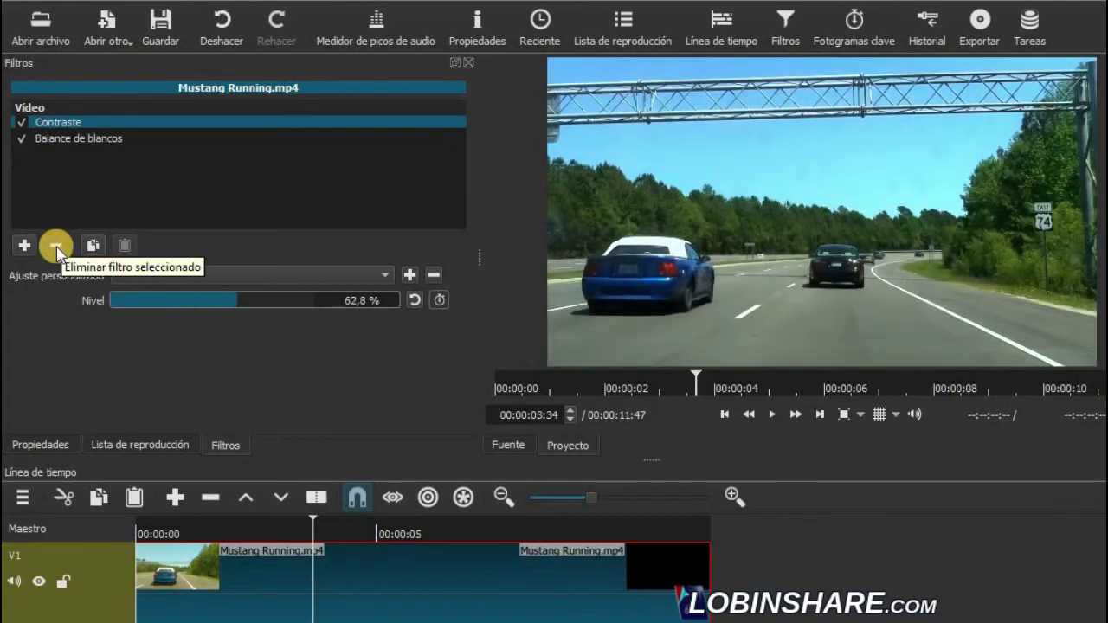
pyautogui.click(781, 416)
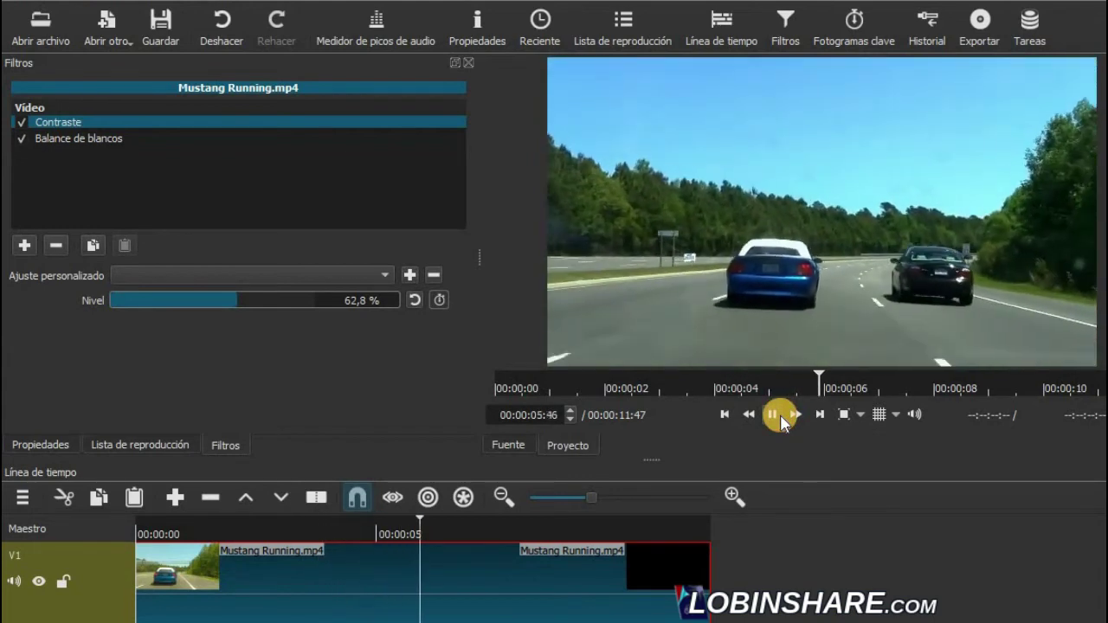
pyautogui.click(780, 414)
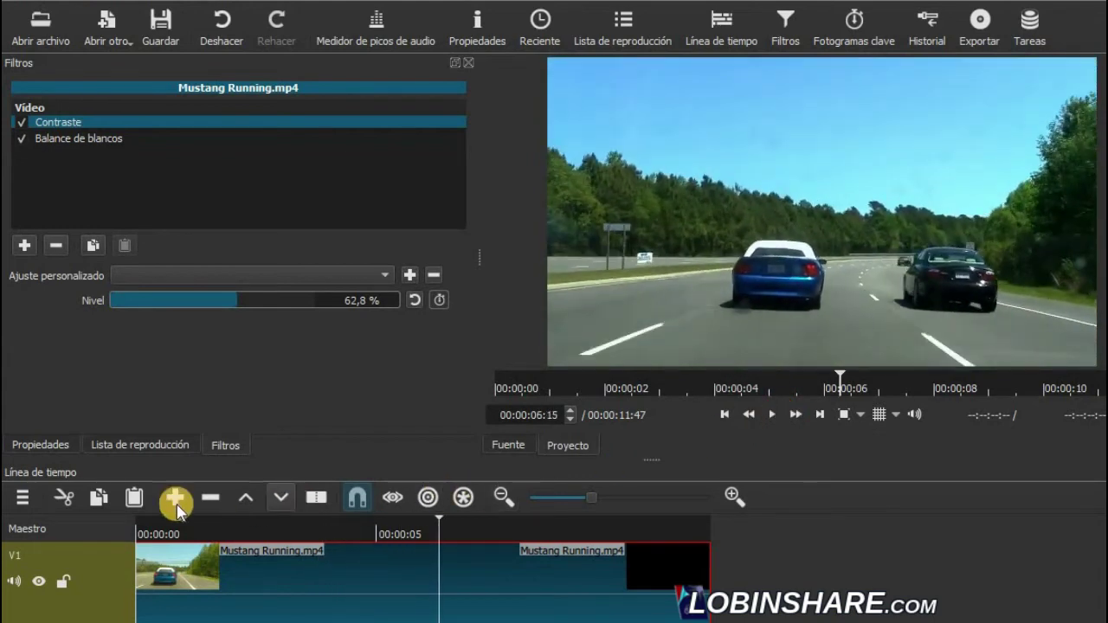
# Step: Add the New York Times Square video to the playlist and place it on track V1 directly after the Mustang Running.mp4 clip
pyautogui.click(153, 451)
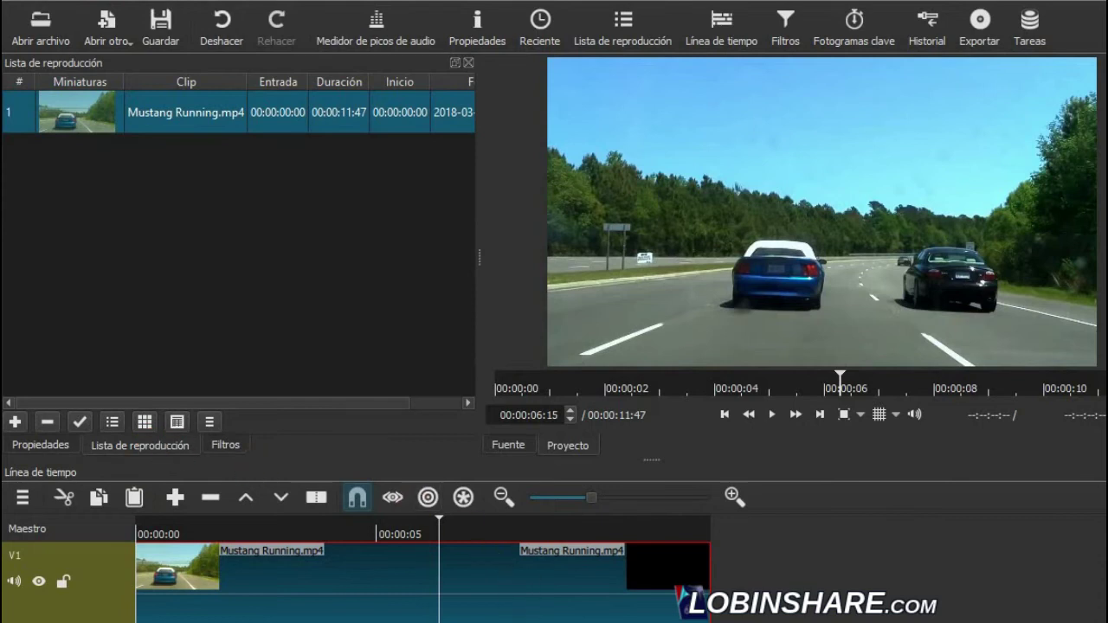
pyautogui.hotkey('alt', 'Tab')
pyautogui.moveTo(1087, 455); pyautogui.dragTo(272, 207)
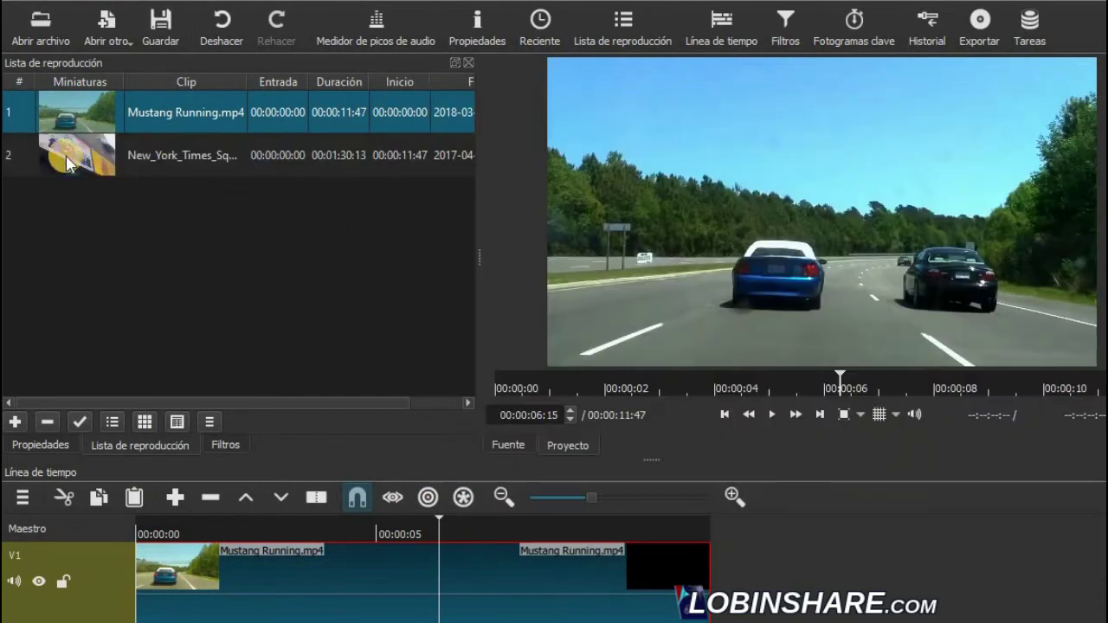
pyautogui.moveTo(905, 508); pyautogui.dragTo(745, 545)
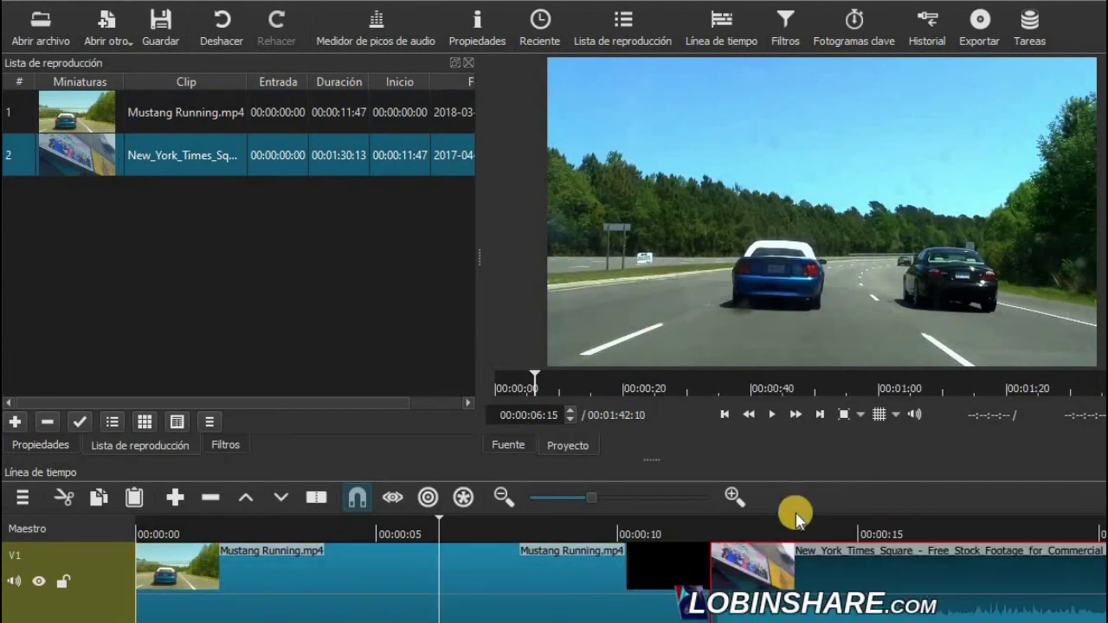
# Step: Copy the Contraste and Balance de blancos filters from the Mustang Running.mp4 clip and paste them onto the New York Times Square clip
pyautogui.click(417, 592)
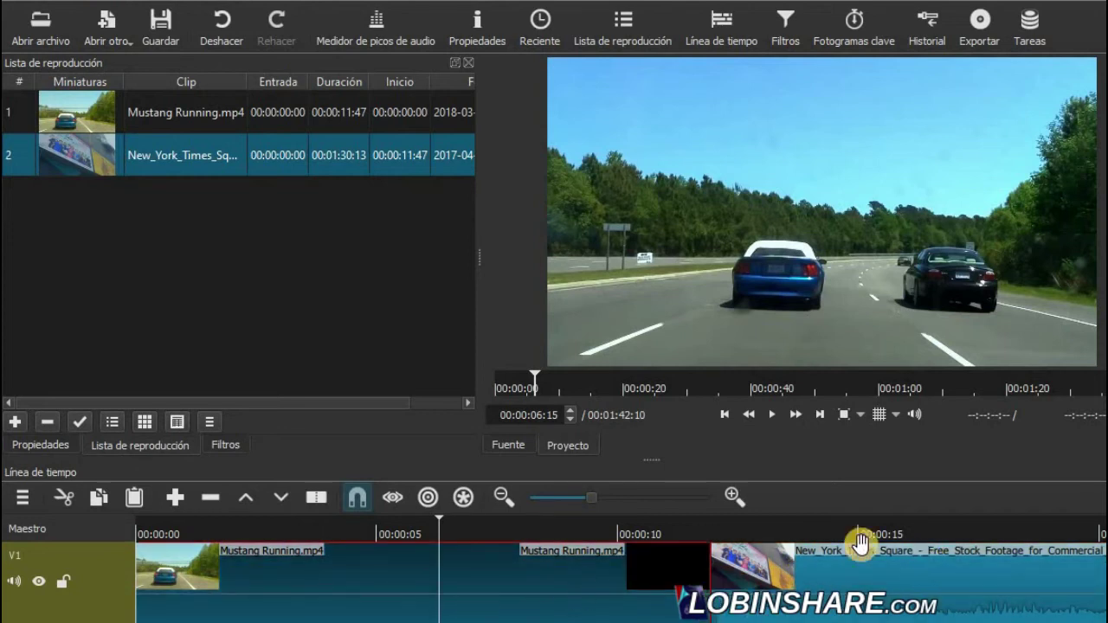
pyautogui.click(900, 527)
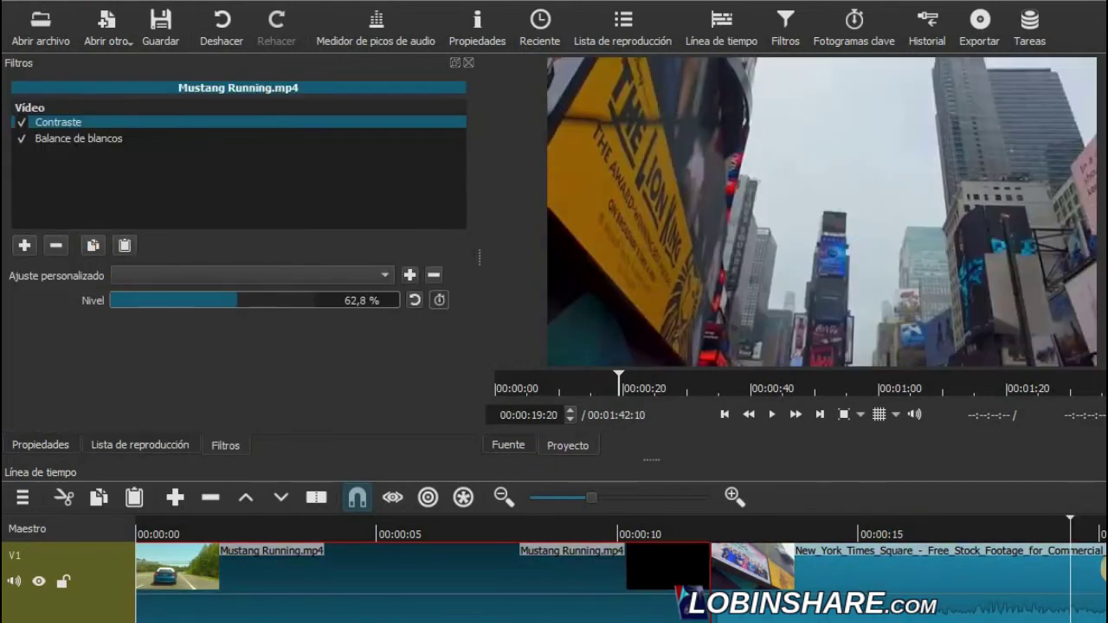
pyautogui.click(866, 576)
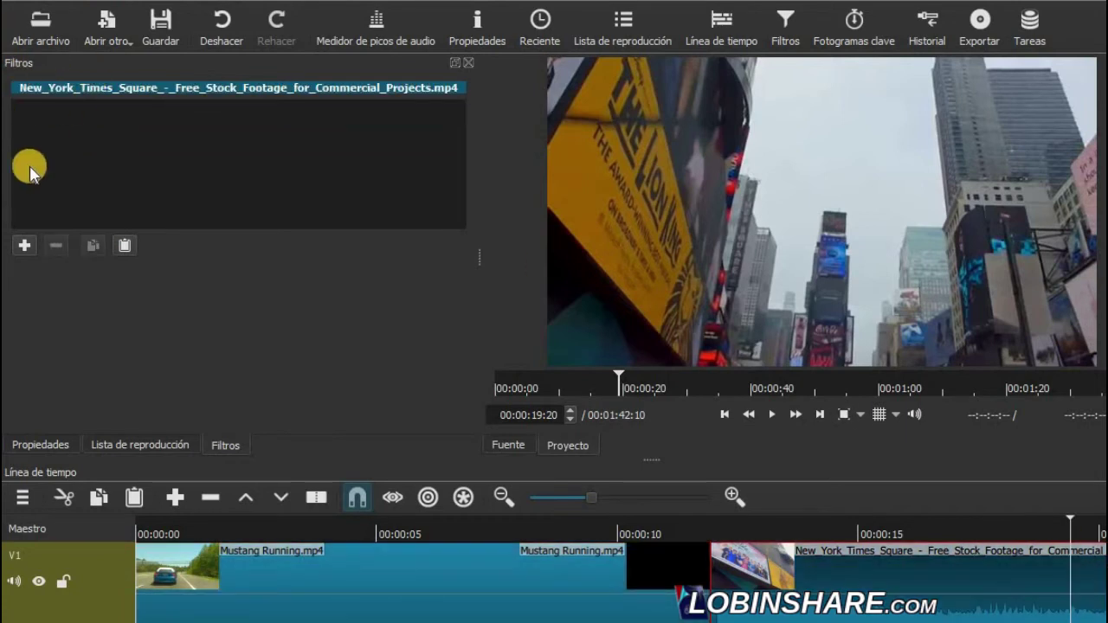
pyautogui.click(125, 249)
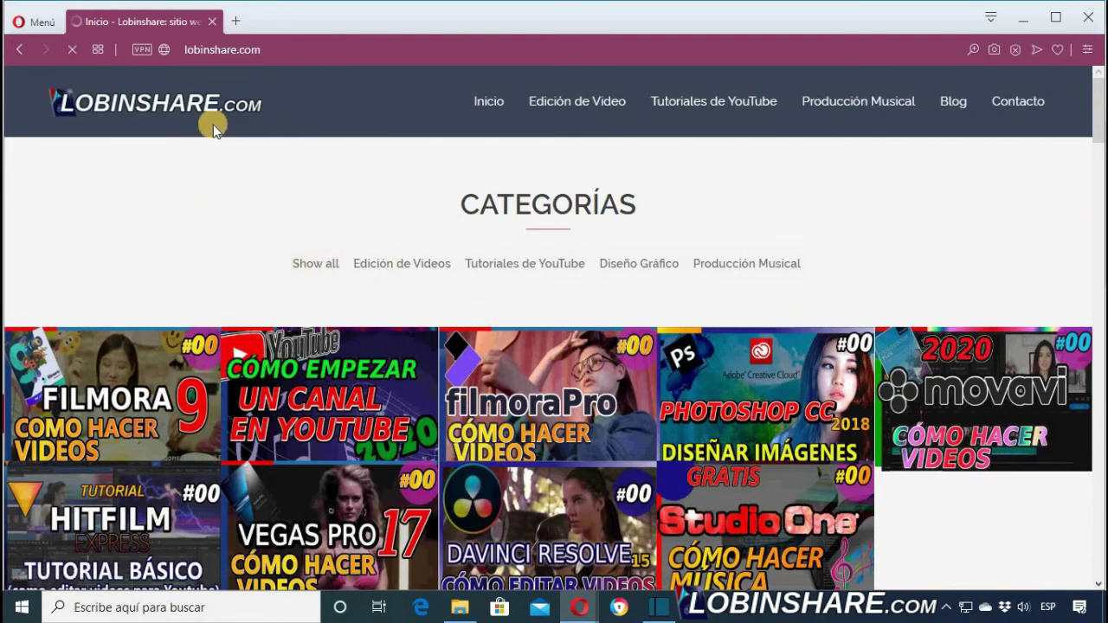
# Step: In the Opera browser, open the Shotcut tutorials page on lobinshare.com and look through its tutorial thumbnails and list
pyautogui.moveTo(605, 110)
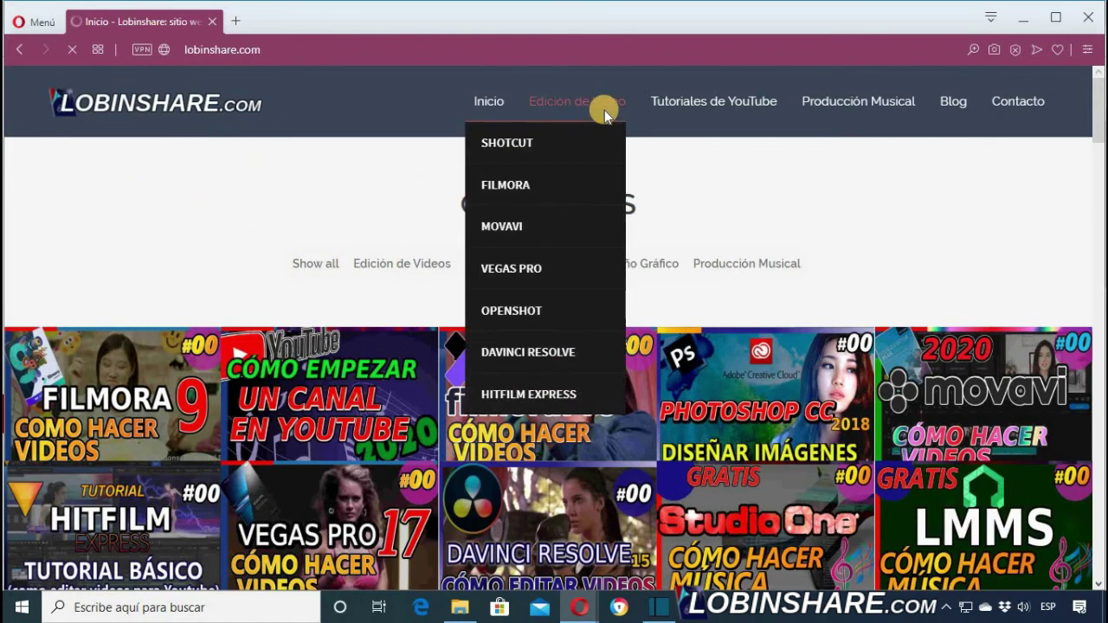
pyautogui.click(549, 142)
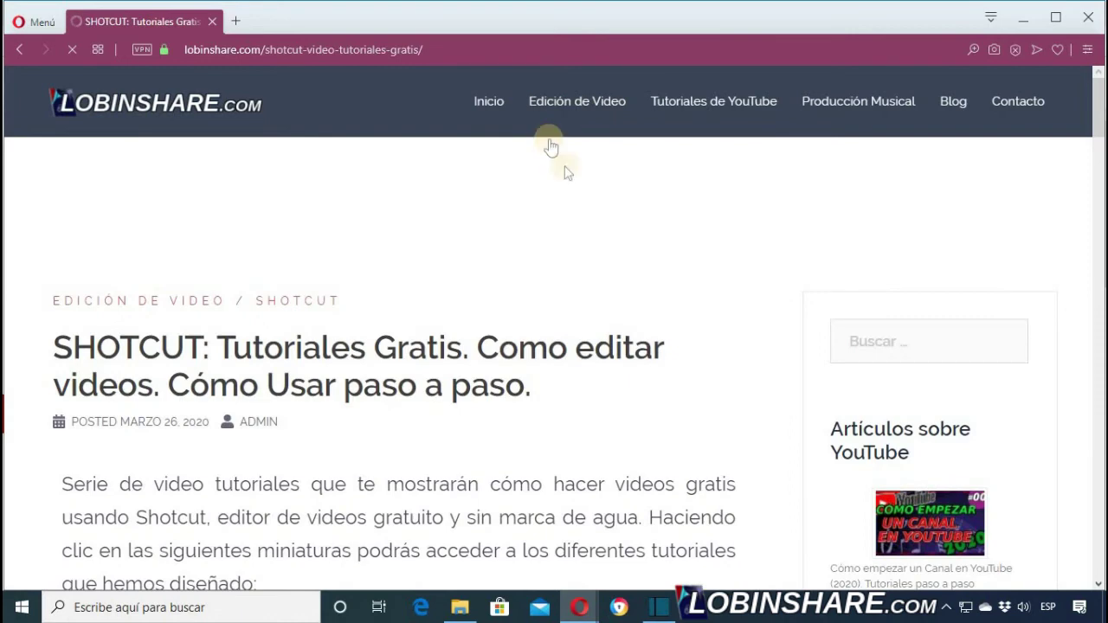
pyautogui.scroll(-4, 569, 181)
pyautogui.scroll(-2, 572, 183)
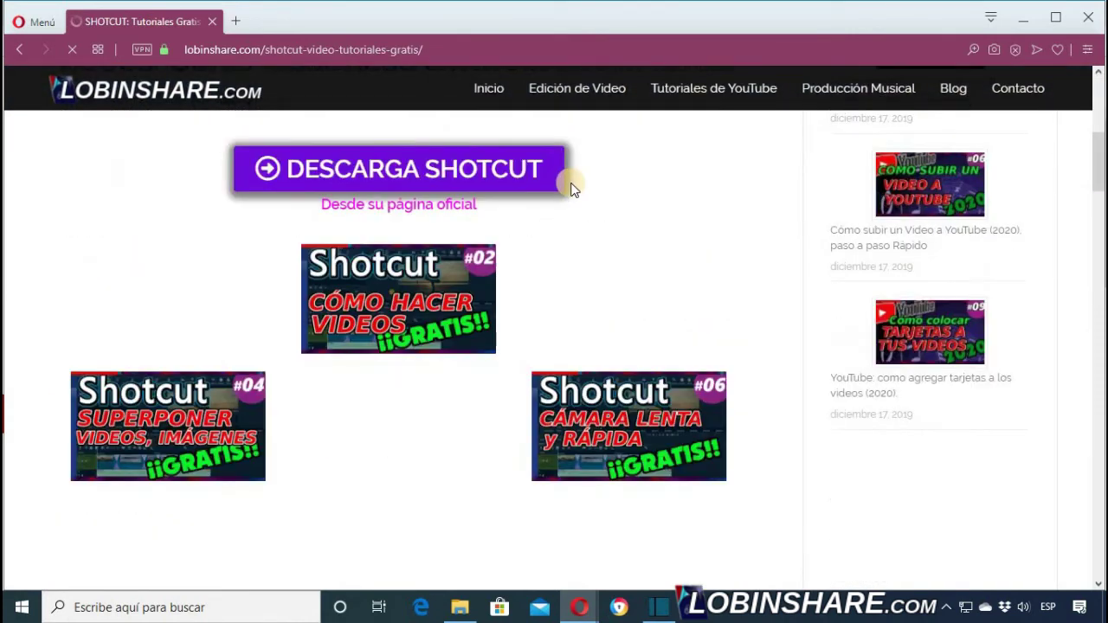
pyautogui.scroll(-6, 571, 191)
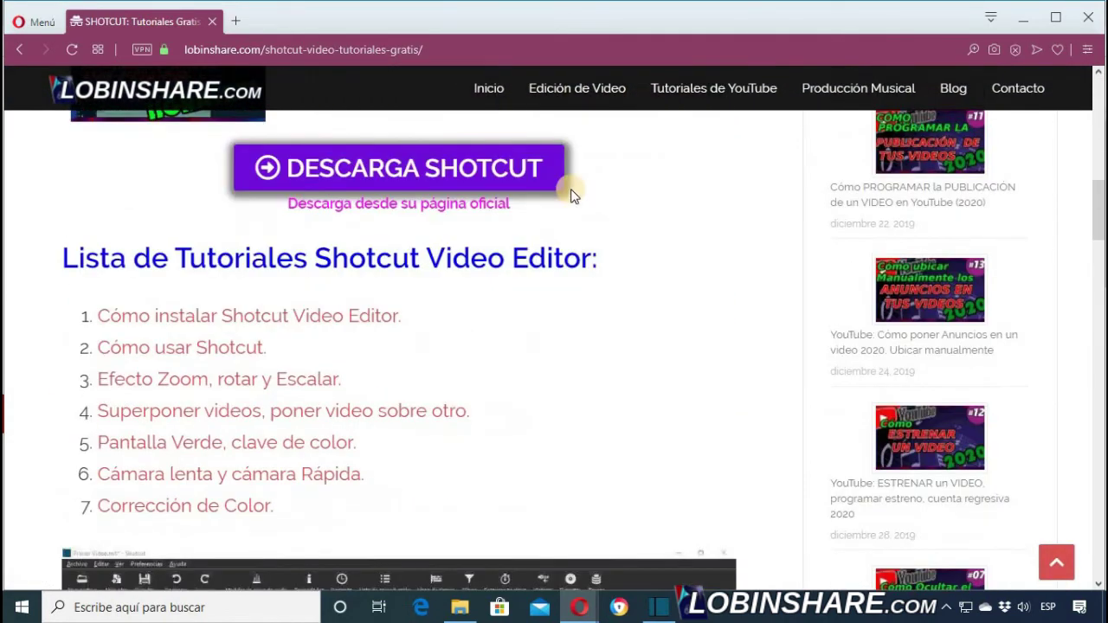
pyautogui.scroll(-5, 571, 192)
pyautogui.scroll(7, 575, 192)
pyautogui.scroll(5, 214, 426)
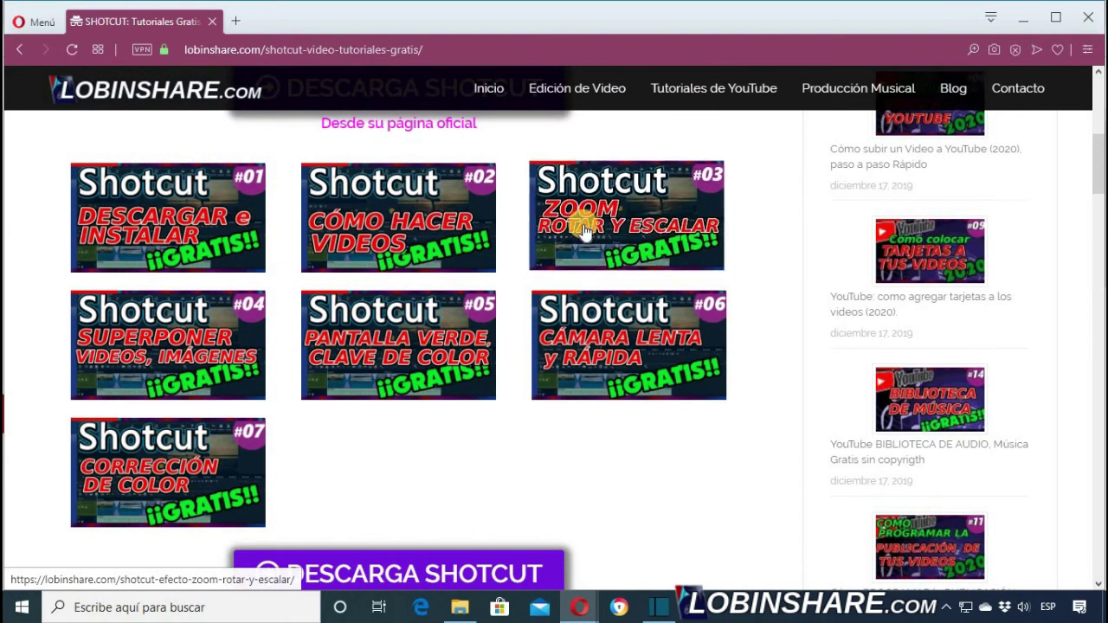
# Step: Open Shotcut tutorial #03 on zoom, rotate and scale, and briefly play its embedded video before pausing it
pyautogui.click(630, 215)
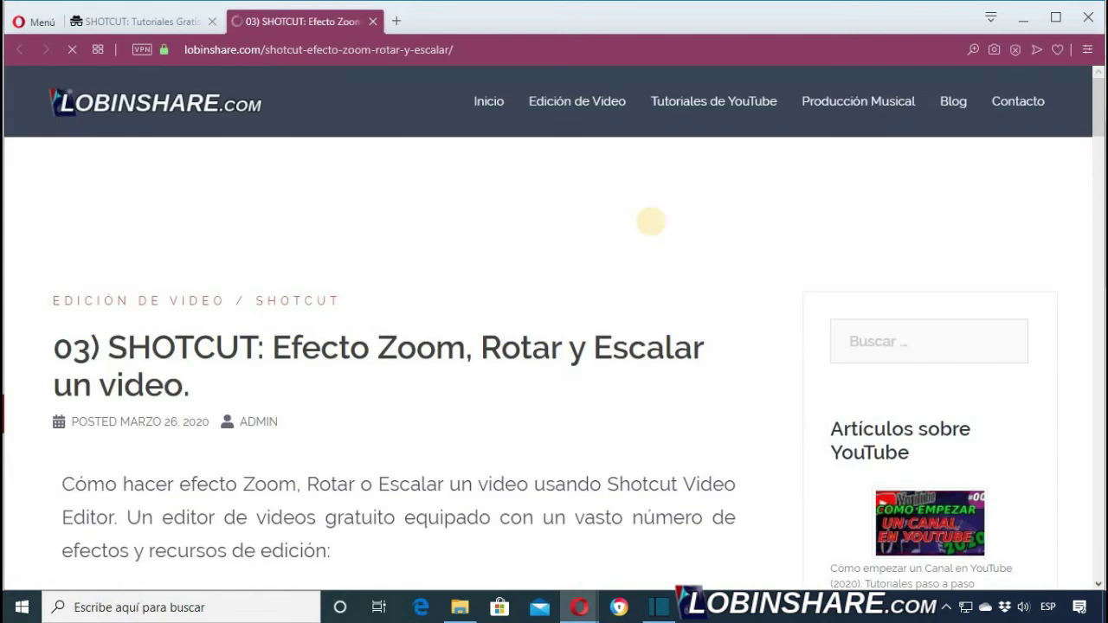
pyautogui.scroll(-5, 658, 219)
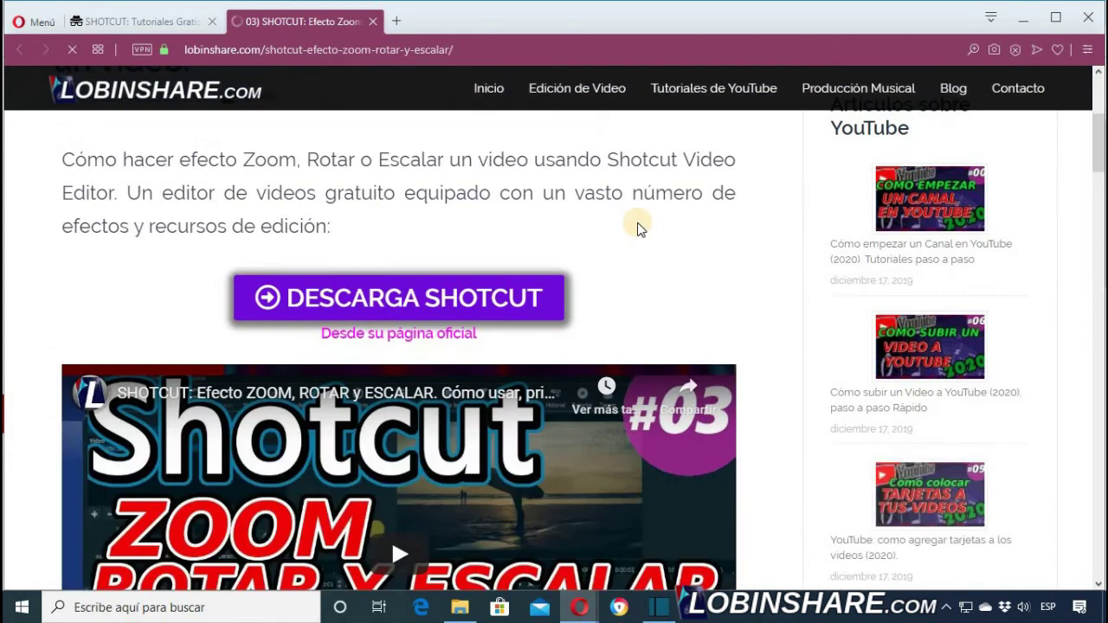
pyautogui.scroll(-2, 633, 228)
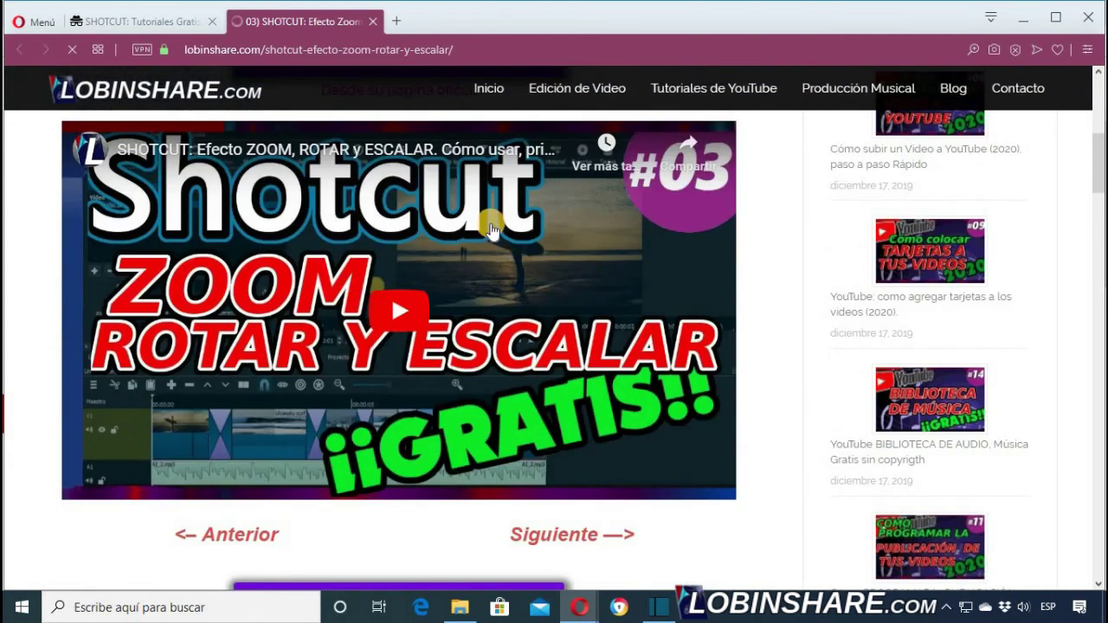
pyautogui.click(400, 313)
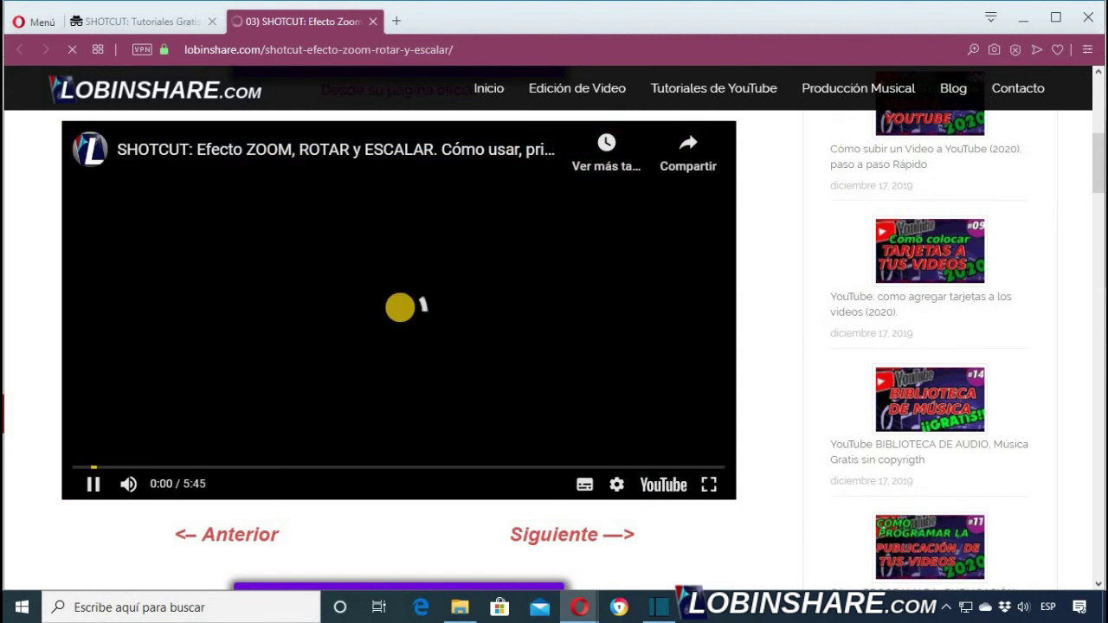
pyautogui.click(92, 483)
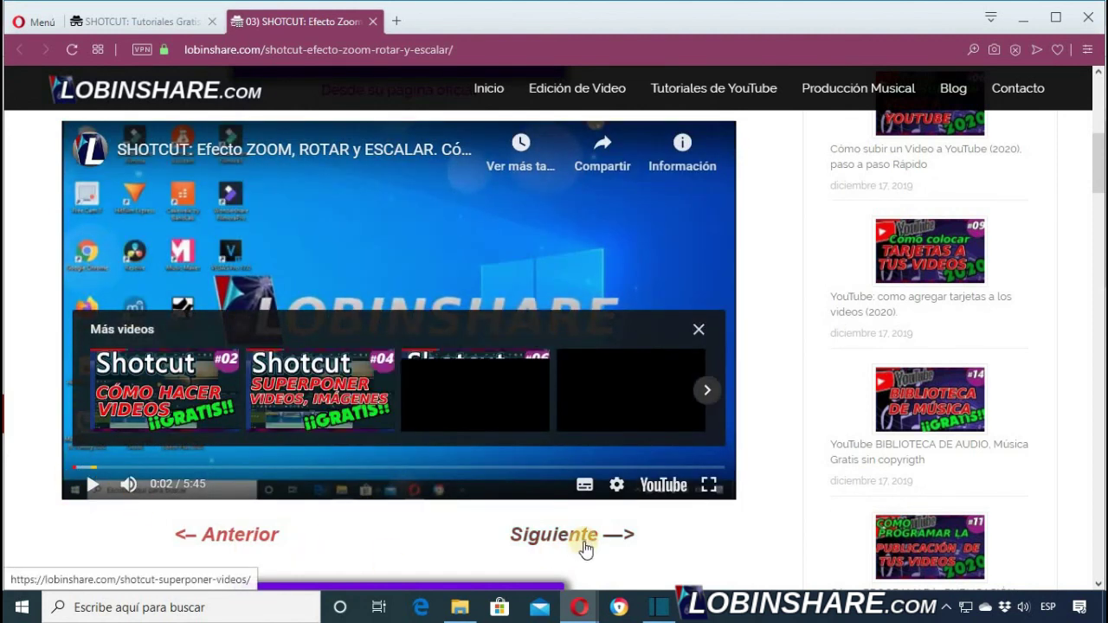
# Step: Return to the lobinshare.com home page and display the list of programs under Edición de Video
pyautogui.scroll(1, 572, 517)
pyautogui.scroll(2, 572, 518)
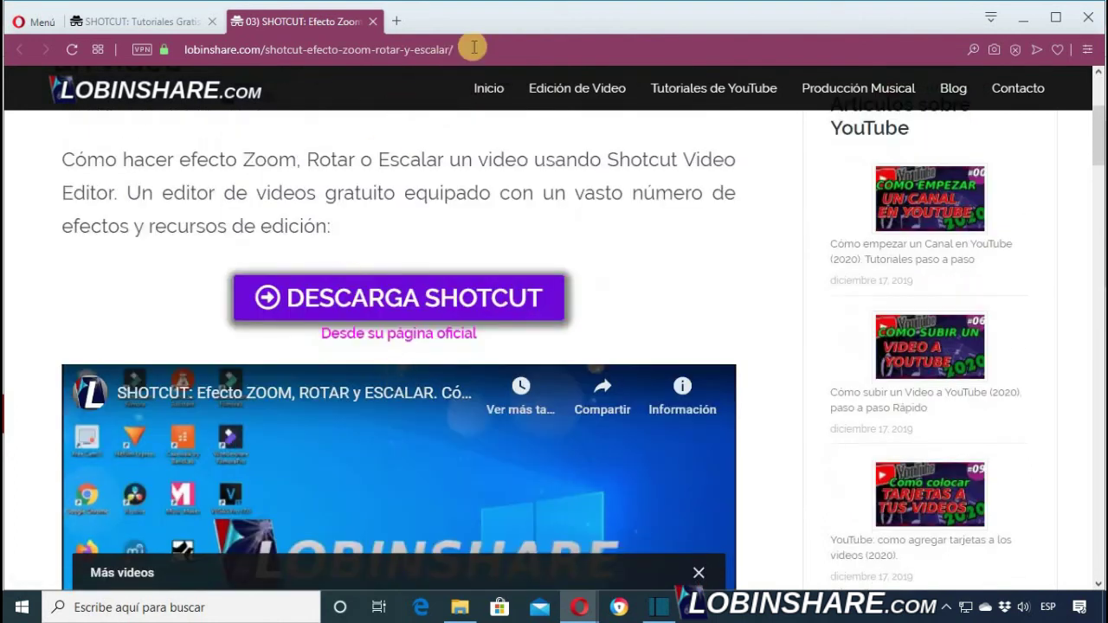
pyautogui.click(490, 94)
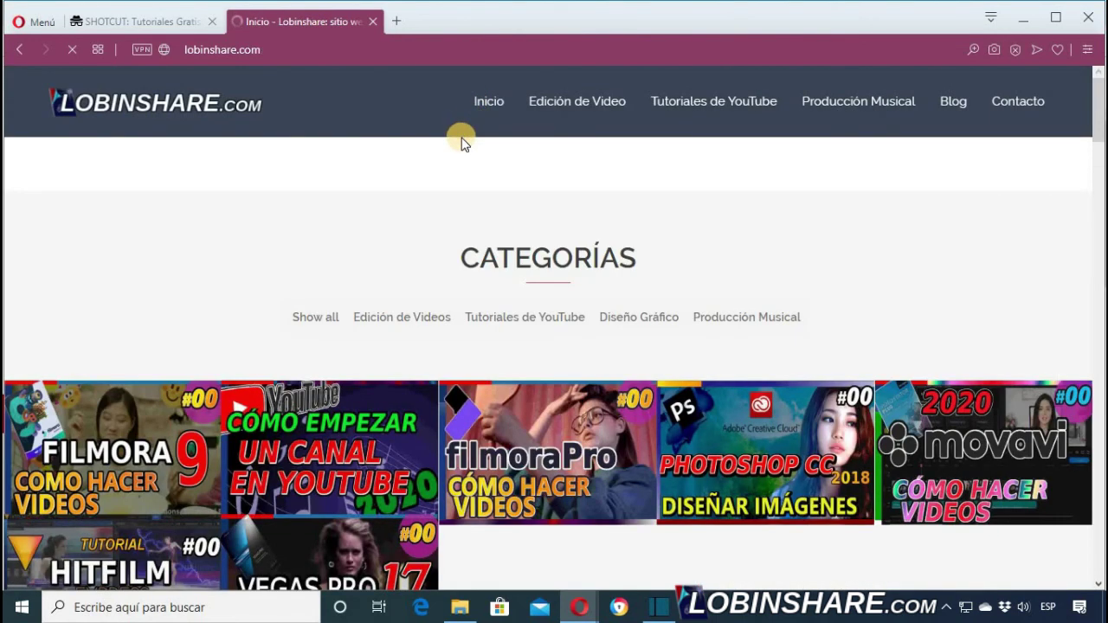
pyautogui.moveTo(574, 102)
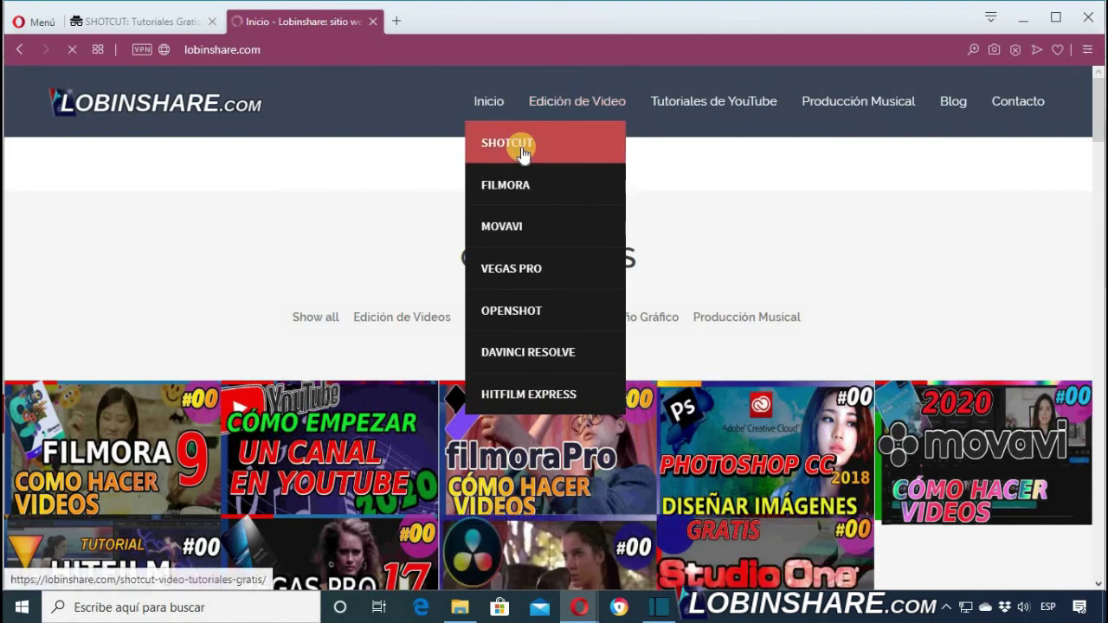